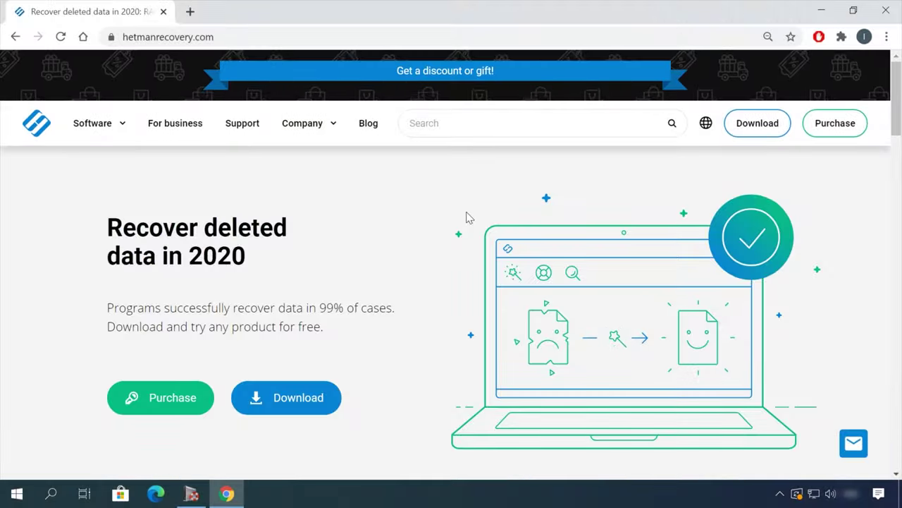
Step: Browse to All products and download the Hetman Partition Recovery installation file
{"action": "left_click", "coordinate": [103, 126]}
{"action": "left_click", "coordinate": [278, 380]}
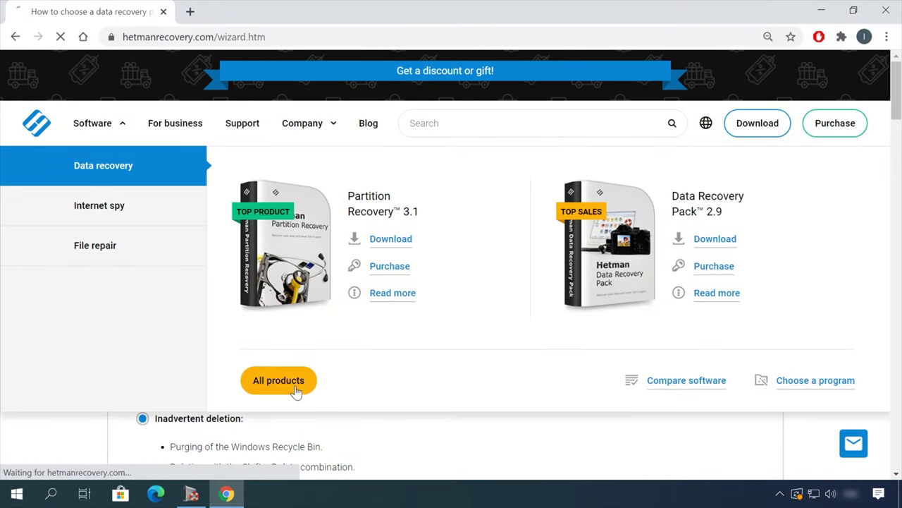
{"action": "scroll", "coordinate": [348, 362], "scroll_direction": "down", "scroll_amount": 5}
{"action": "scroll", "coordinate": [282, 388], "scroll_direction": "down", "scroll_amount": 1}
{"action": "left_click", "coordinate": [181, 423]}
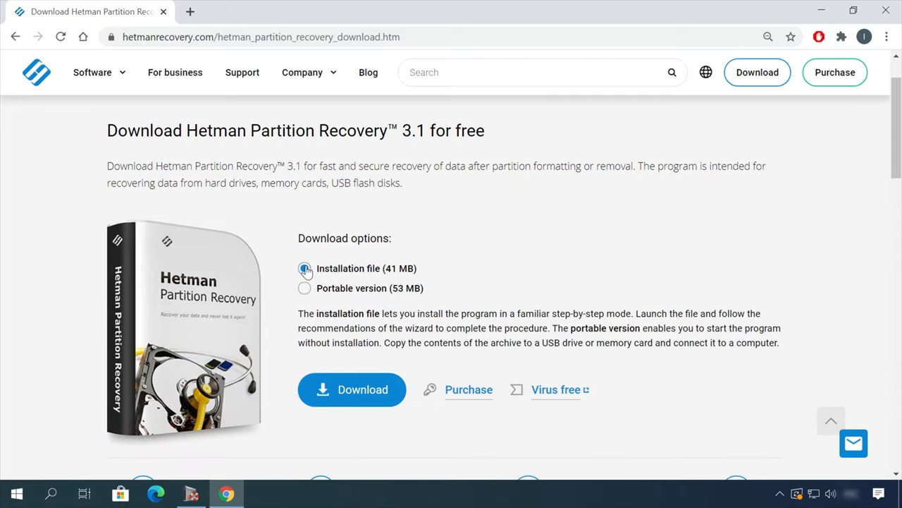
{"action": "left_click", "coordinate": [358, 398]}
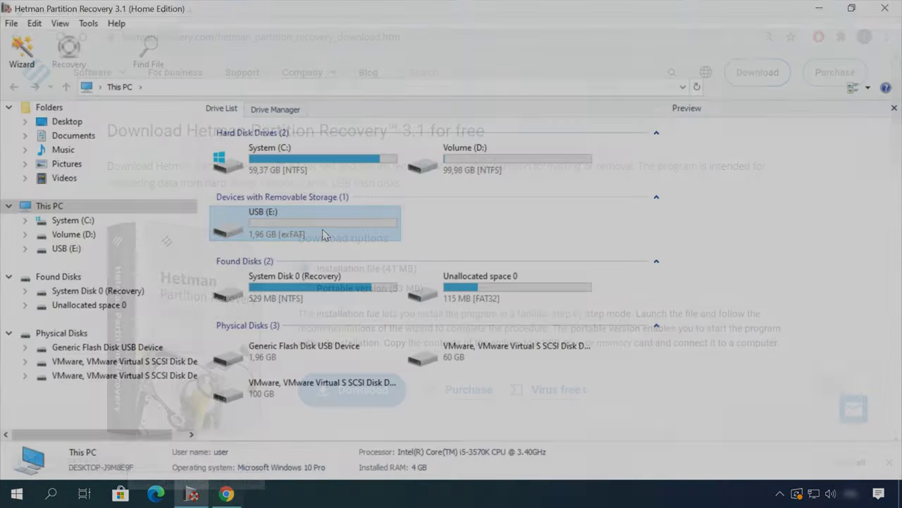
Step: Run the analysis wizard on the USB (E:) drive to find deleted files
{"action": "double_click", "coordinate": [67, 249]}
{"action": "left_click", "coordinate": [581, 405]}
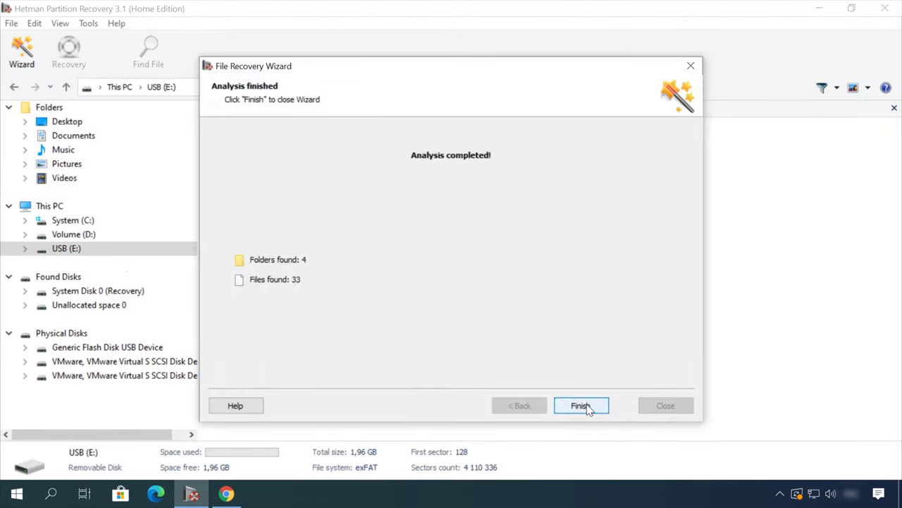
{"action": "left_click", "coordinate": [580, 404]}
Step: Preview a deleted Doc file and the Earth - 2611.mp4 video, then recover the video
{"action": "double_click", "coordinate": [426, 153]}
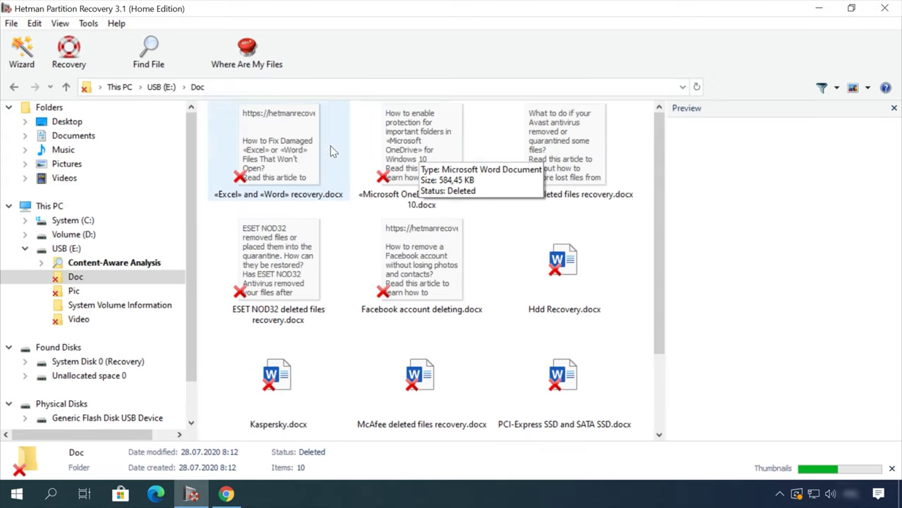
{"action": "left_click", "coordinate": [421, 155]}
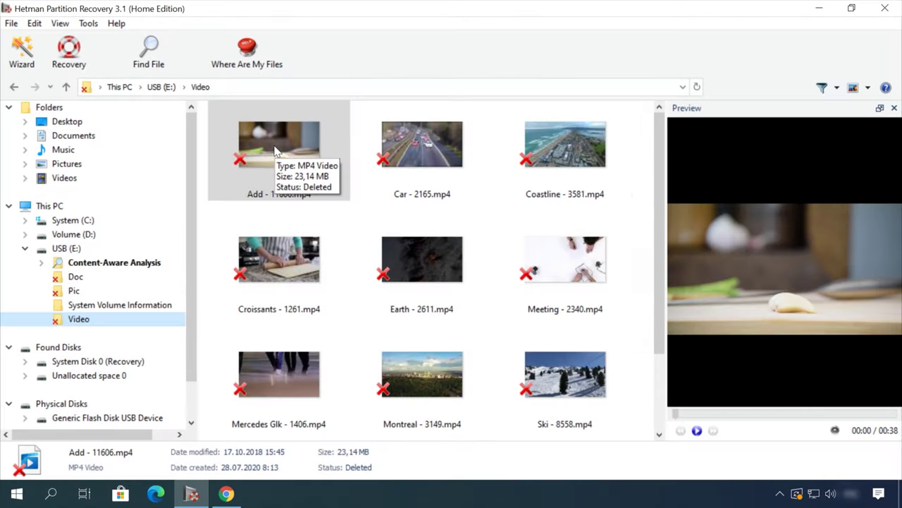
{"action": "left_click", "coordinate": [404, 246]}
{"action": "left_click_drag", "start_coordinate": [716, 418], "coordinate": [808, 417]}
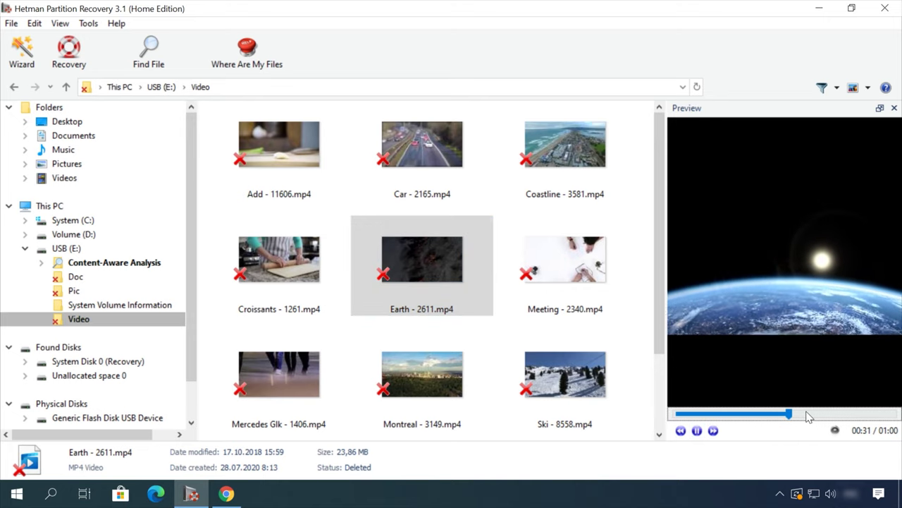
{"action": "right_click", "coordinate": [446, 255]}
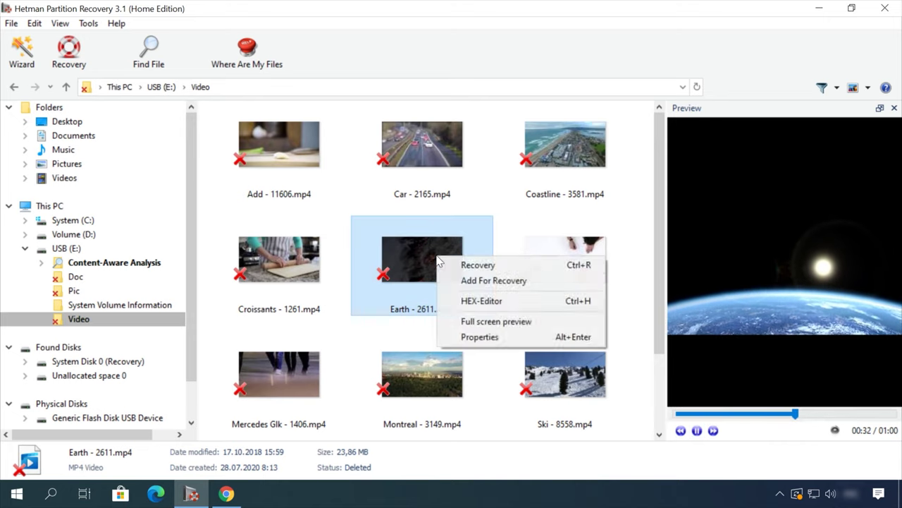
{"action": "left_click", "coordinate": [479, 264]}
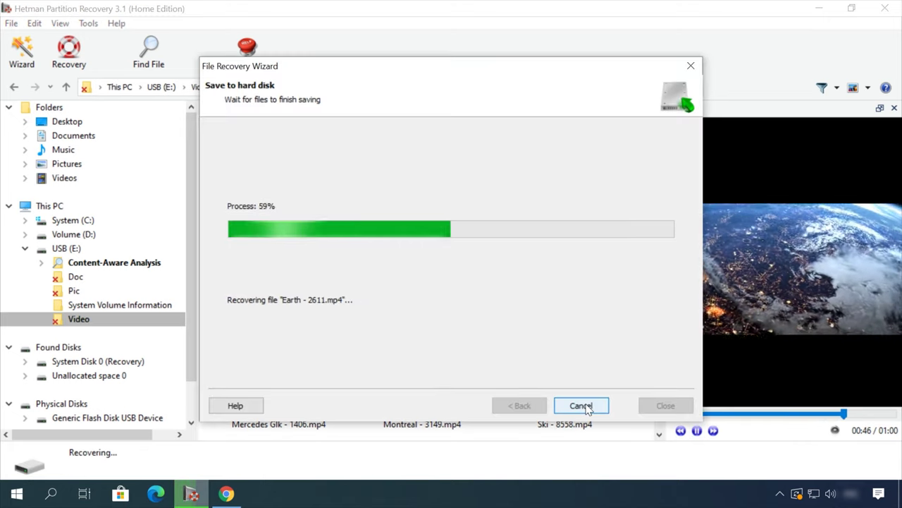
Step: Open the Hetman blog post on removing files safely from an HDD or SSD
{"action": "left_click", "coordinate": [371, 74]}
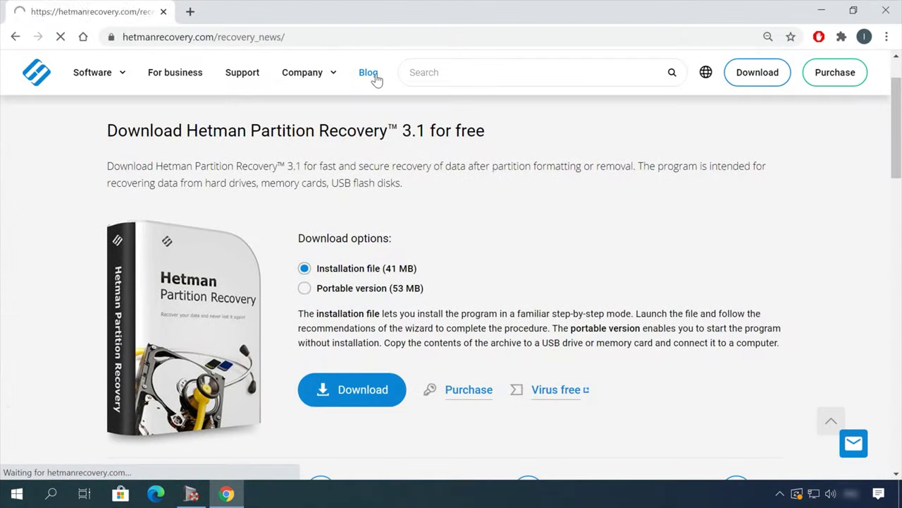
{"action": "scroll", "coordinate": [61, 343], "scroll_direction": "down", "scroll_amount": 7}
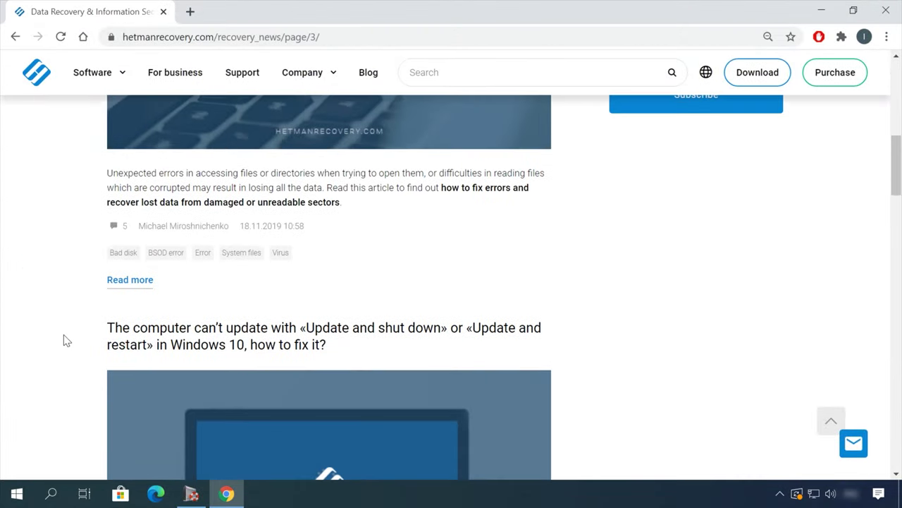
{"action": "scroll", "coordinate": [67, 338], "scroll_direction": "down", "scroll_amount": 10}
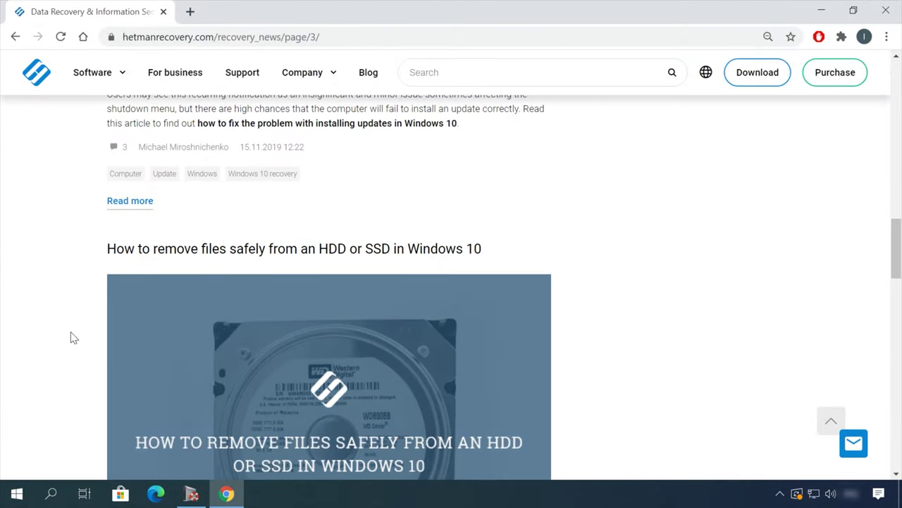
{"action": "left_click", "coordinate": [411, 107]}
Step: Read down the article and start a message in the leave-a-message chat form
{"action": "scroll", "coordinate": [554, 274], "scroll_direction": "down", "scroll_amount": 15}
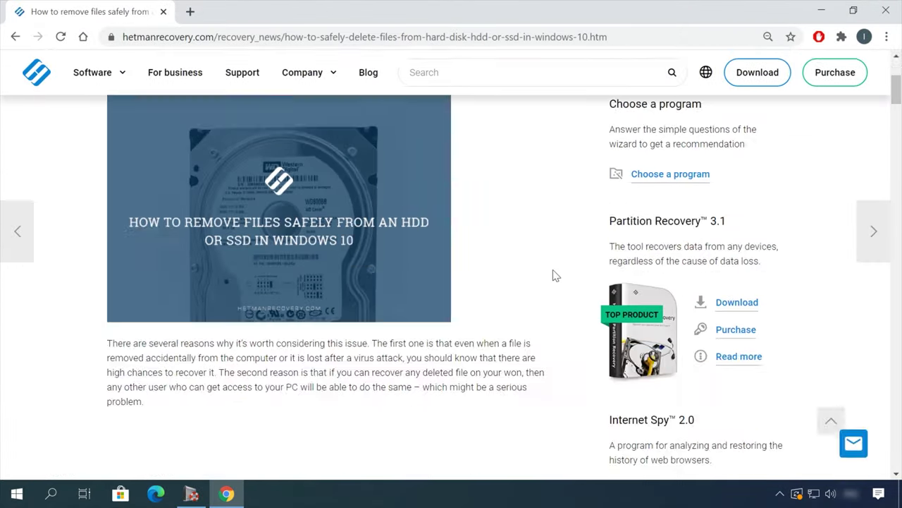
{"action": "scroll", "coordinate": [571, 280], "scroll_direction": "down", "scroll_amount": 20}
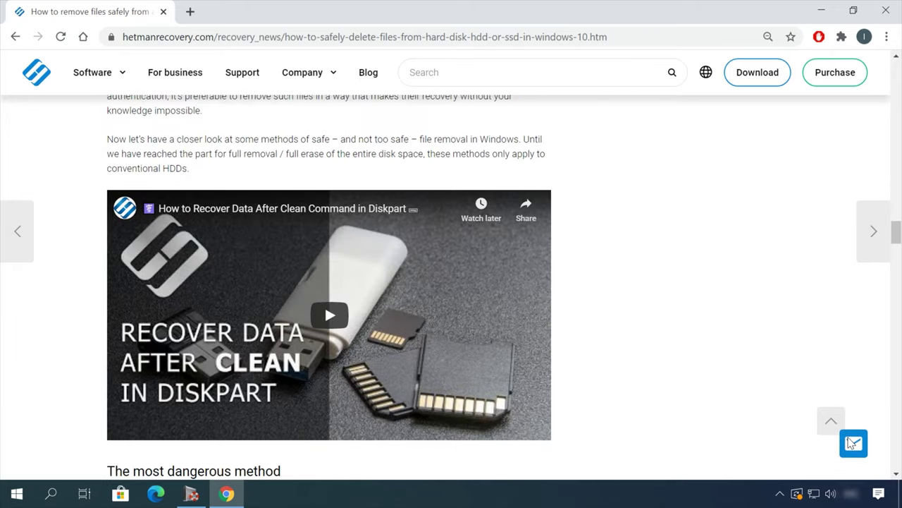
{"action": "left_click", "coordinate": [853, 443]}
{"action": "left_click", "coordinate": [757, 352]}
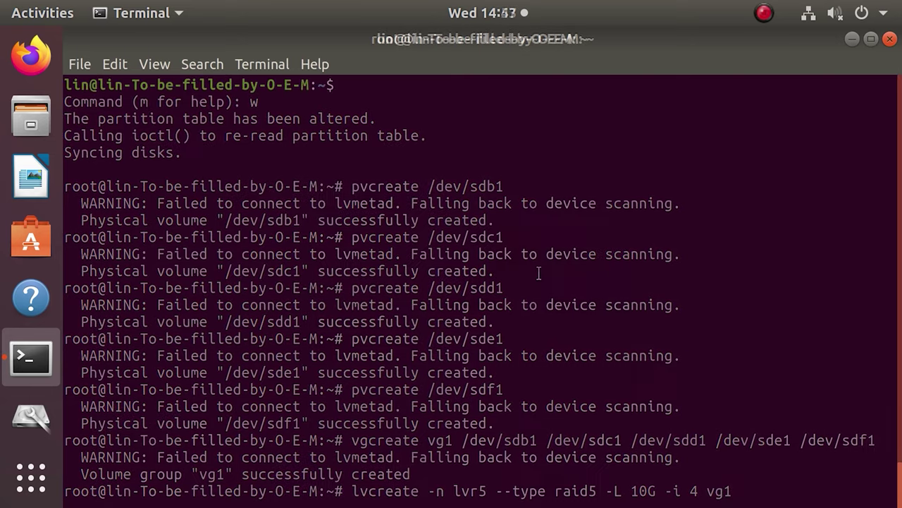
Step: Discard the drafted apt install lvm2 command and run sudo -i for a root shell
{"action": "type", "text": "o "}
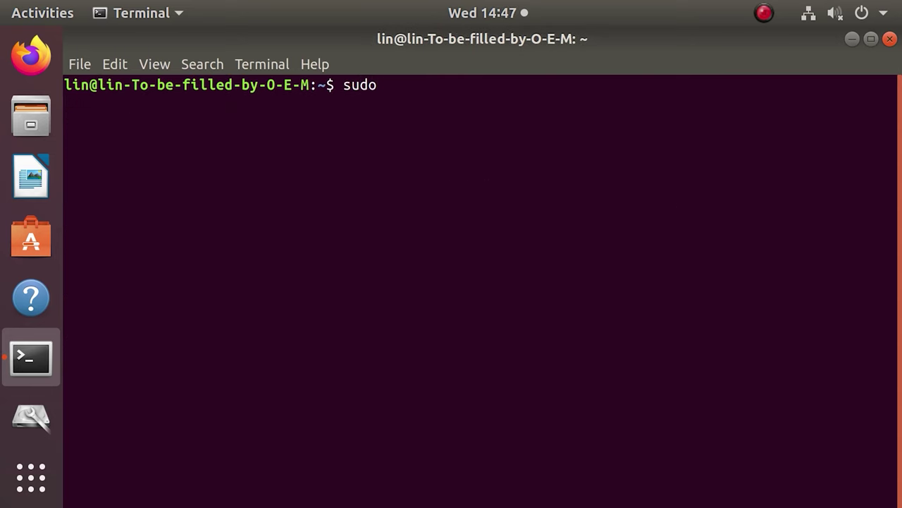
{"action": "type", "text": "apt install"}
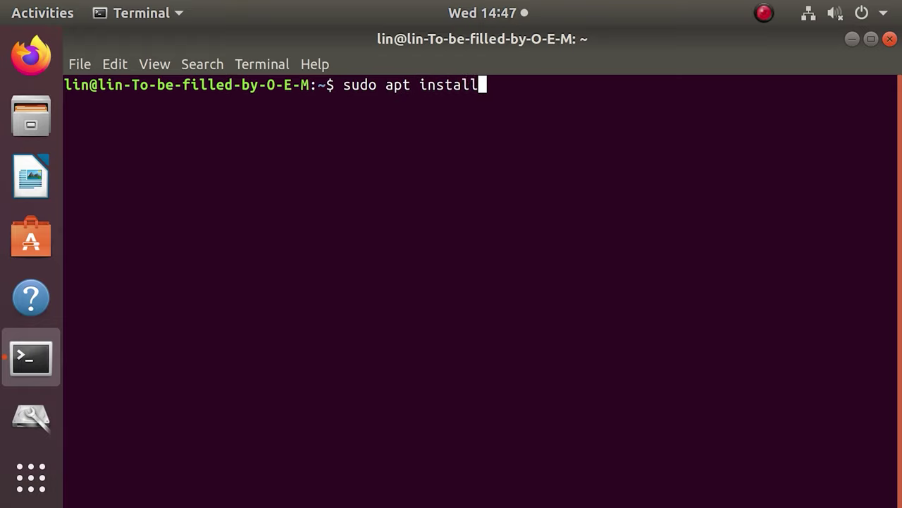
{"action": "type", "text": " lvm2"}
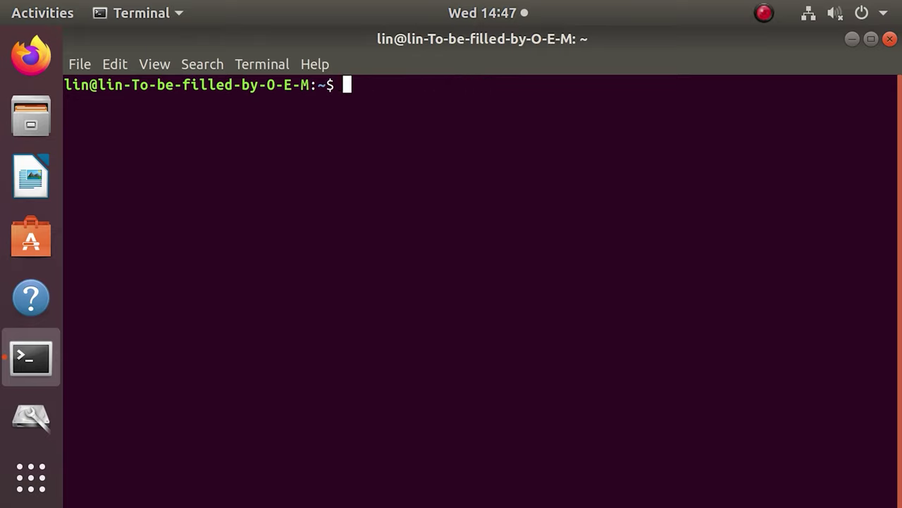
{"action": "type", "text": "sudo"}
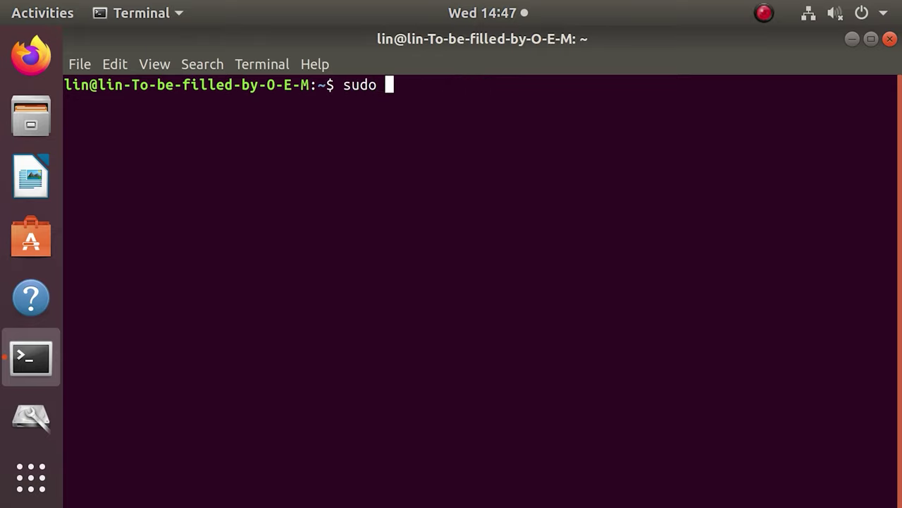
{"action": "type", "text": " -i"}
{"action": "key", "text": "Return"}
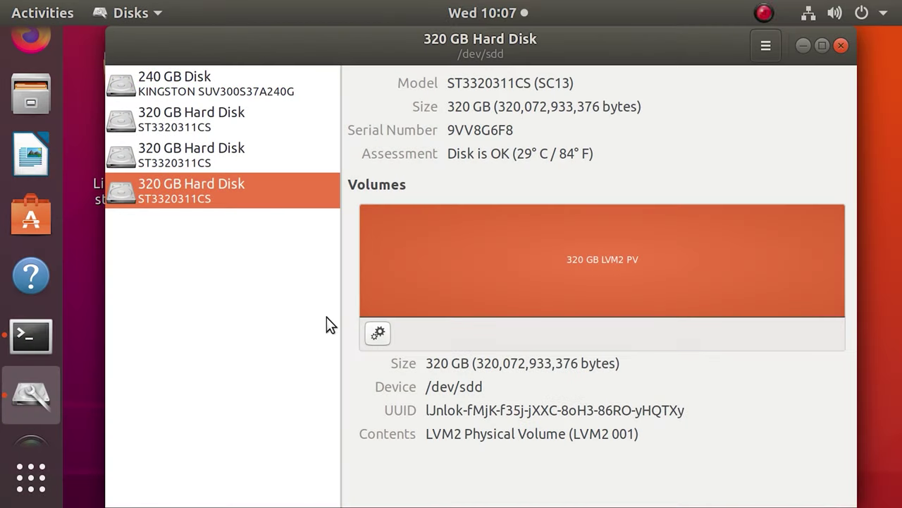
Step: Format the 320 GB /dev/sdd LVM2 volume as Ext4 with the name 3
{"action": "left_click", "coordinate": [377, 333]}
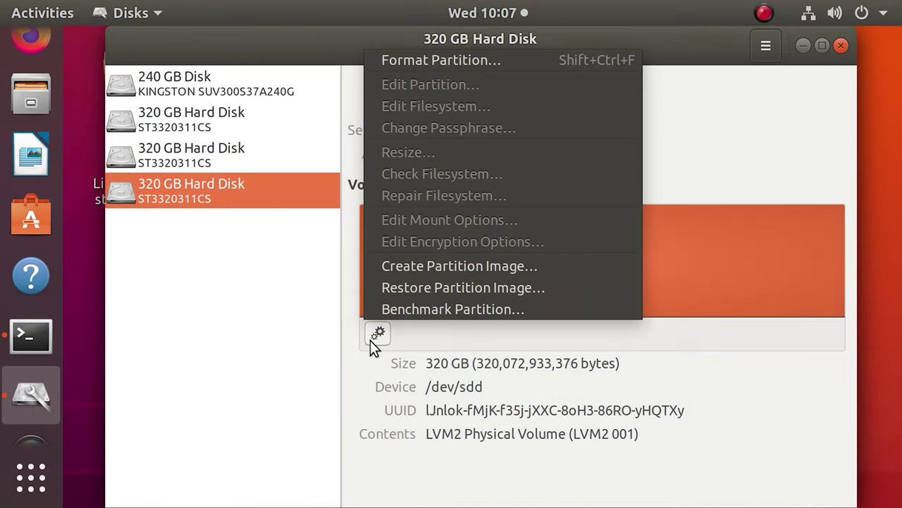
{"action": "left_click", "coordinate": [442, 63]}
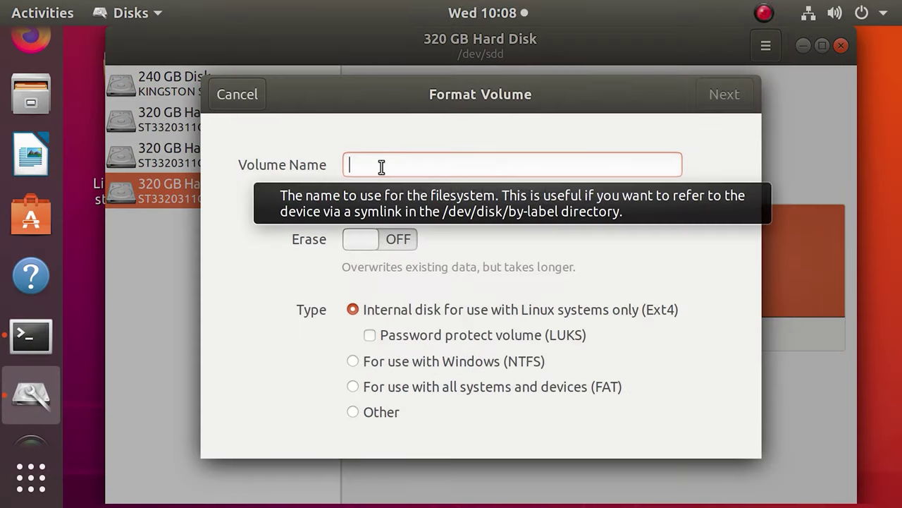
{"action": "type", "text": "3"}
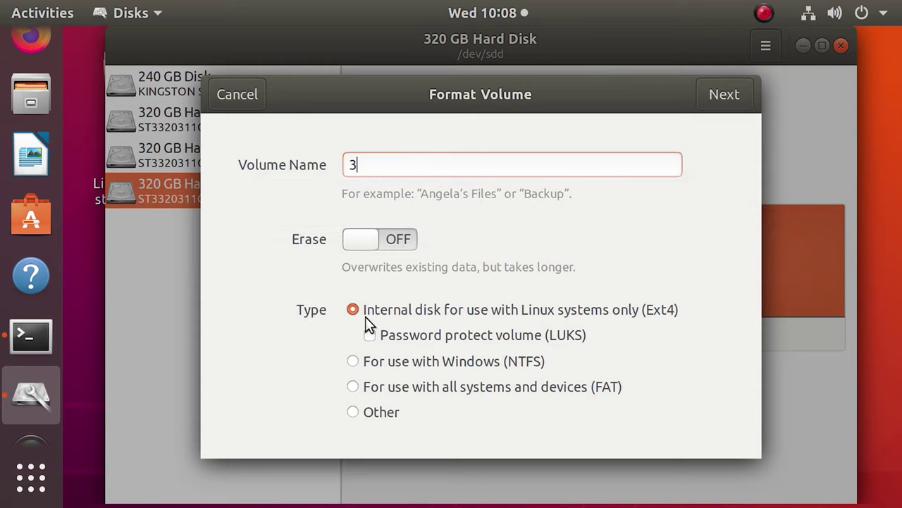
{"action": "left_click", "coordinate": [726, 96]}
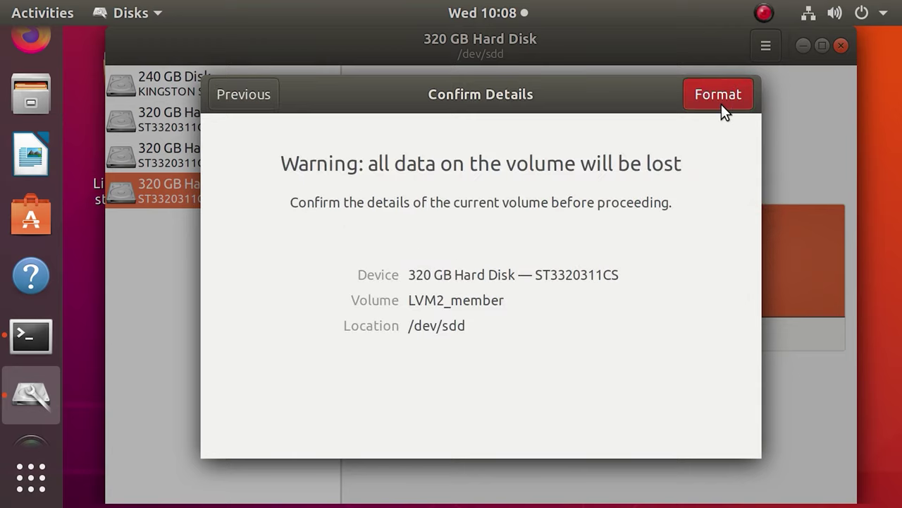
{"action": "left_click", "coordinate": [721, 105]}
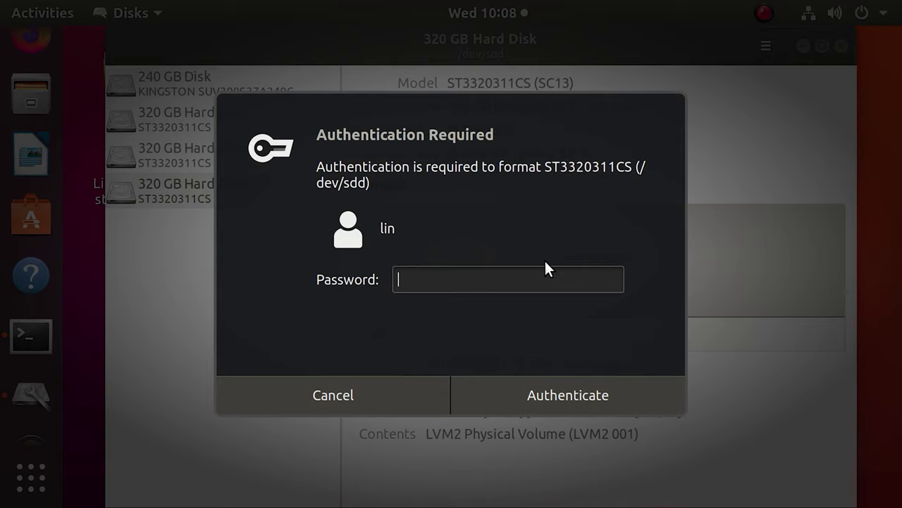
Step: Enter the account password, then create primary partition 1 on /dev/sdb in fdisk with default sectors
{"action": "type", "text": "******"}
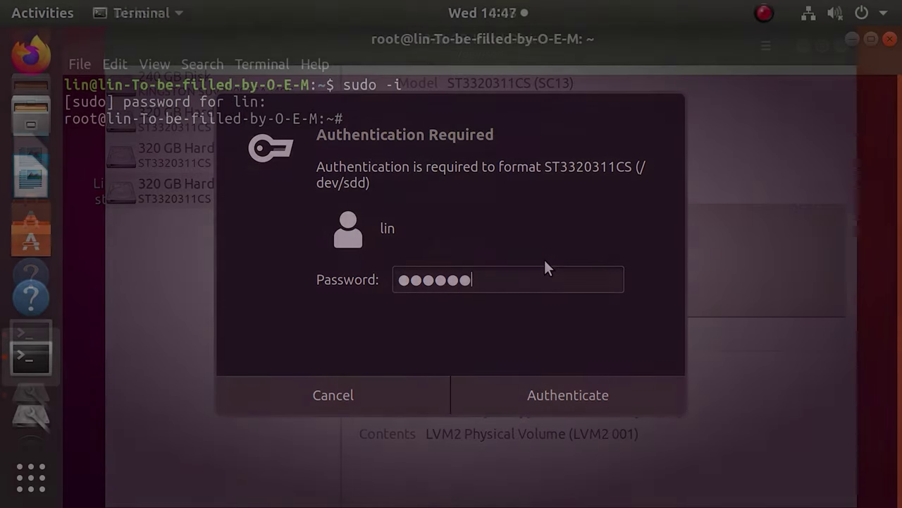
{"action": "type", "text": "fd"}
{"action": "type", "text": "isk"}
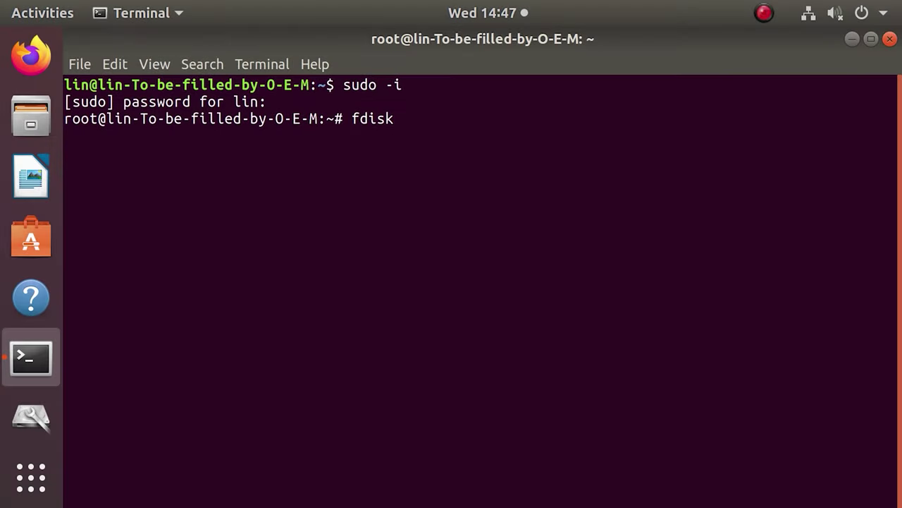
{"action": "type", "text": " /dev/sdb"}
{"action": "key", "text": "Return"}
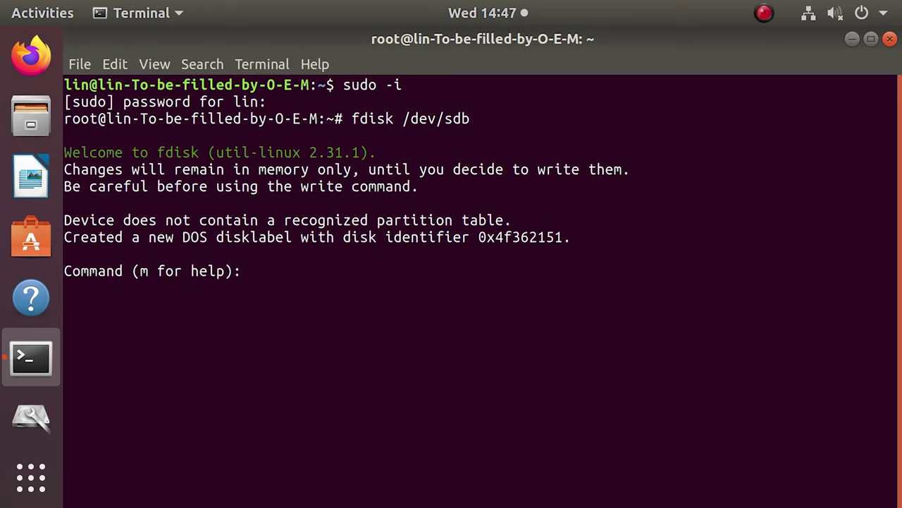
{"action": "type", "text": "n"}
{"action": "key", "text": "Return"}
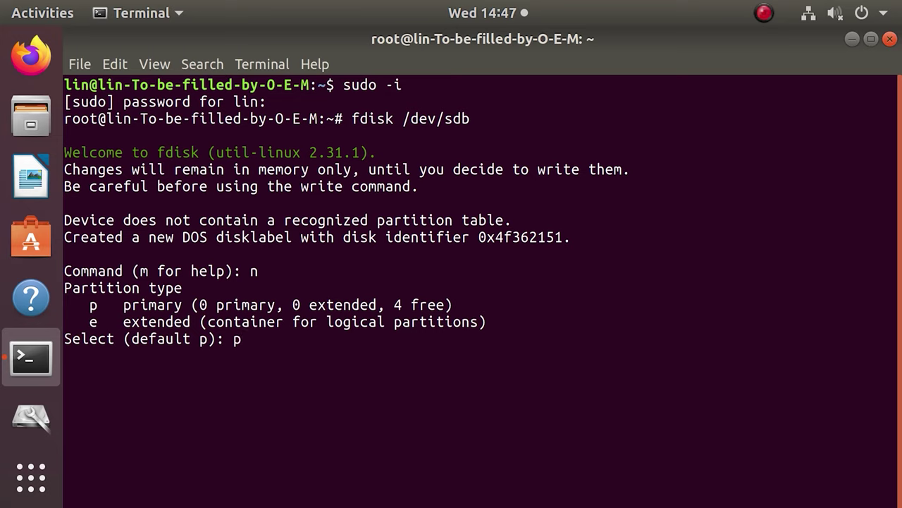
{"action": "key", "text": "Return"}
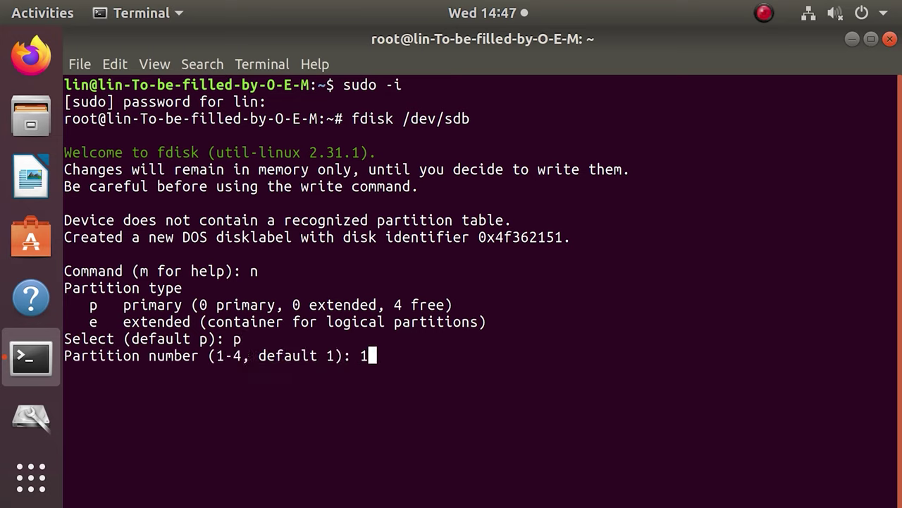
{"action": "type", "text": "1"}
{"action": "key", "text": "Return"}
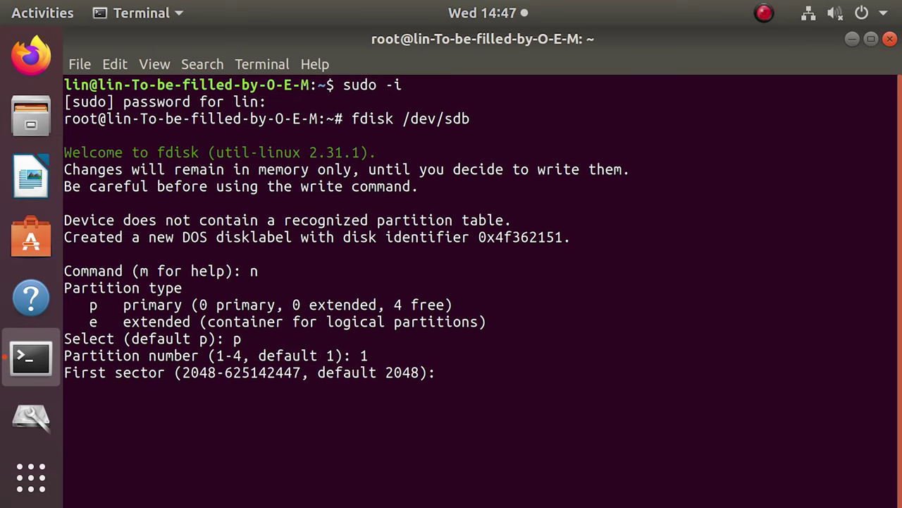
{"action": "key", "text": "Return"}
{"action": "key", "text": "Return"}
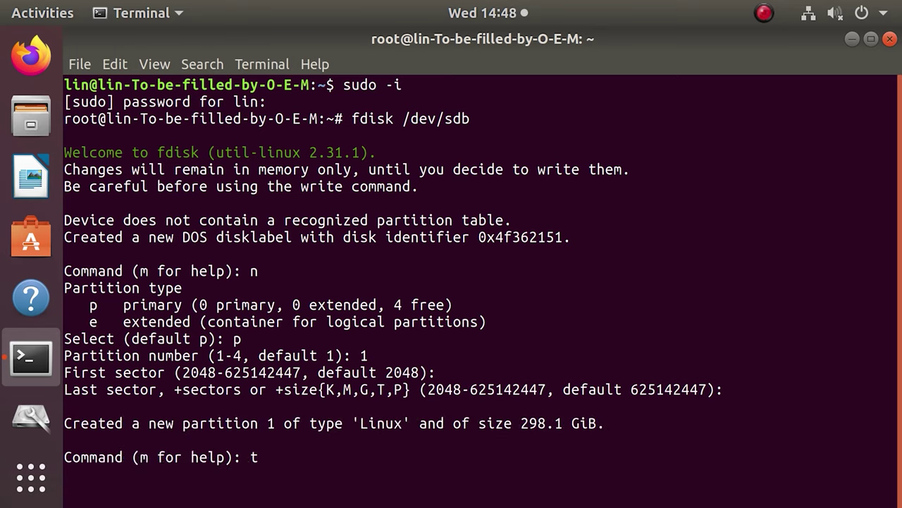
Step: Set the /dev/sdb partition type to Linux LVM (8e), check the table and write it
{"action": "type", "text": "t"}
{"action": "key", "text": "Return"}
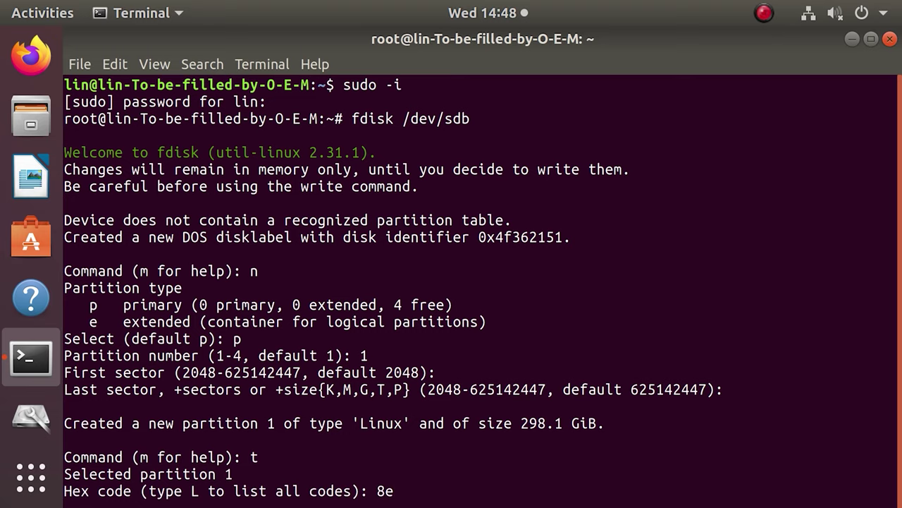
{"action": "key", "text": "Return"}
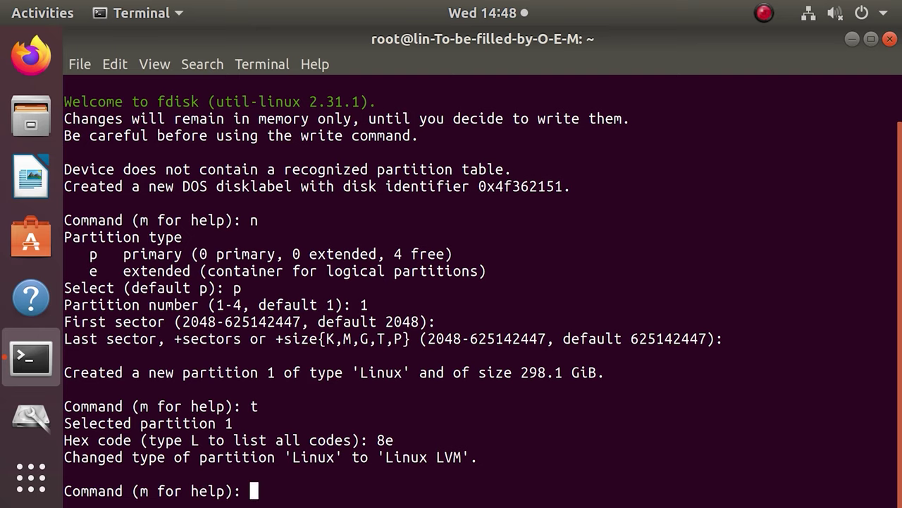
{"action": "type", "text": "p"}
{"action": "key", "text": "Return"}
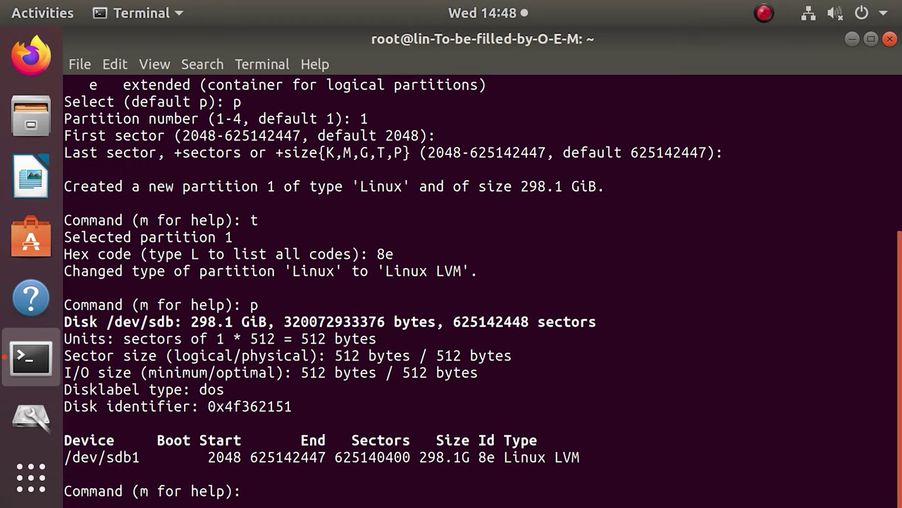
{"action": "type", "text": "w"}
{"action": "key", "text": "Return"}
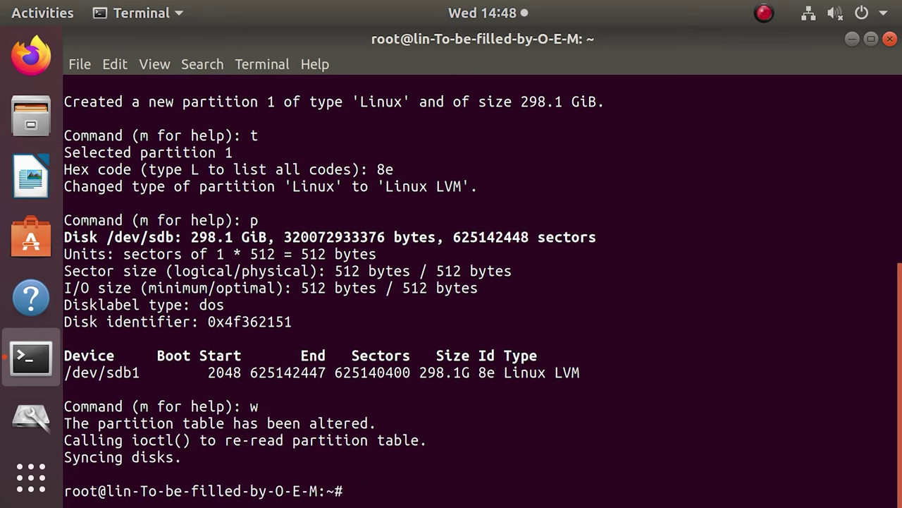
Step: Create primary partition 1 on /dev/sdc in fdisk with the default first sector
{"action": "key", "text": "Up"}
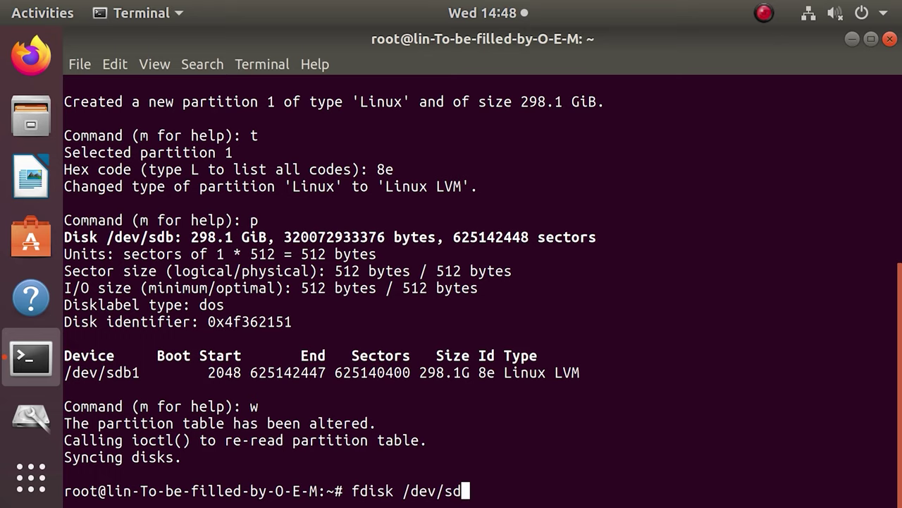
{"action": "type", "text": "c"}
{"action": "key", "text": "Return"}
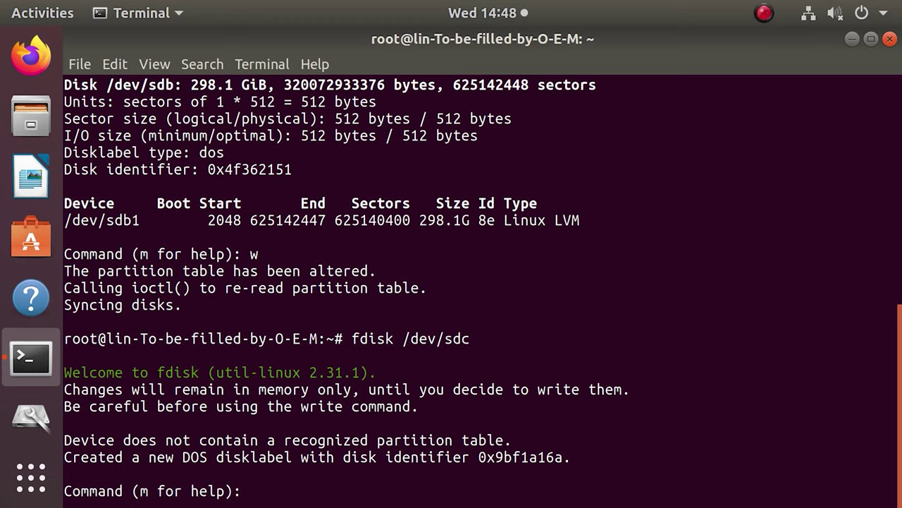
{"action": "type", "text": "n"}
{"action": "key", "text": "Return"}
{"action": "type", "text": "p"}
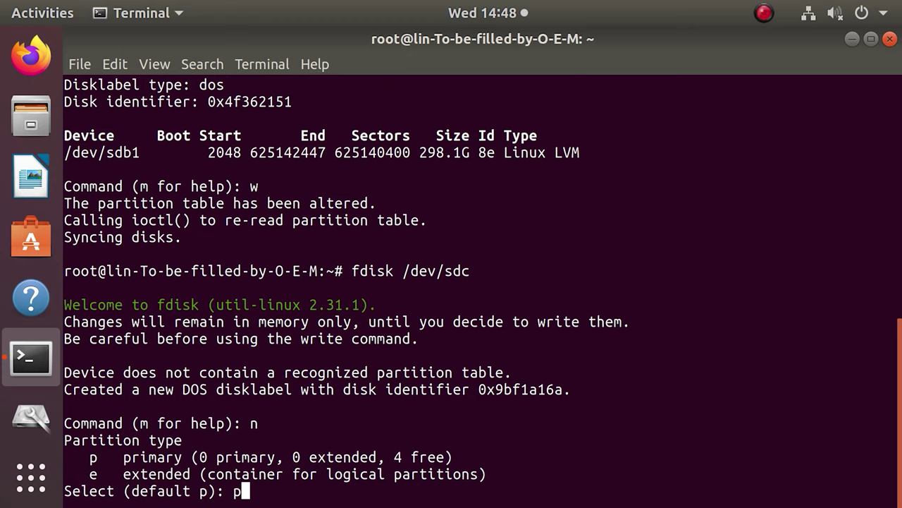
{"action": "key", "text": "Return"}
{"action": "type", "text": "1"}
{"action": "key", "text": "Return"}
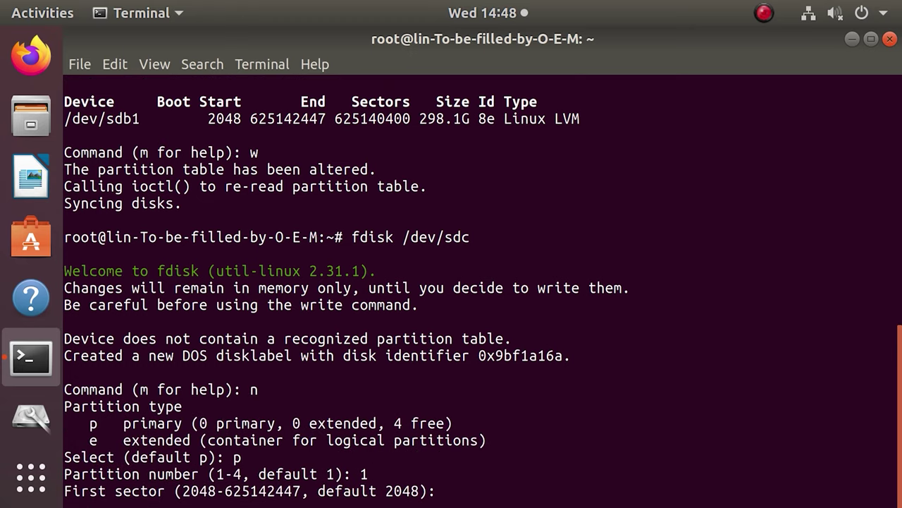
{"action": "key", "text": "Return"}
{"action": "key", "text": "Return"}
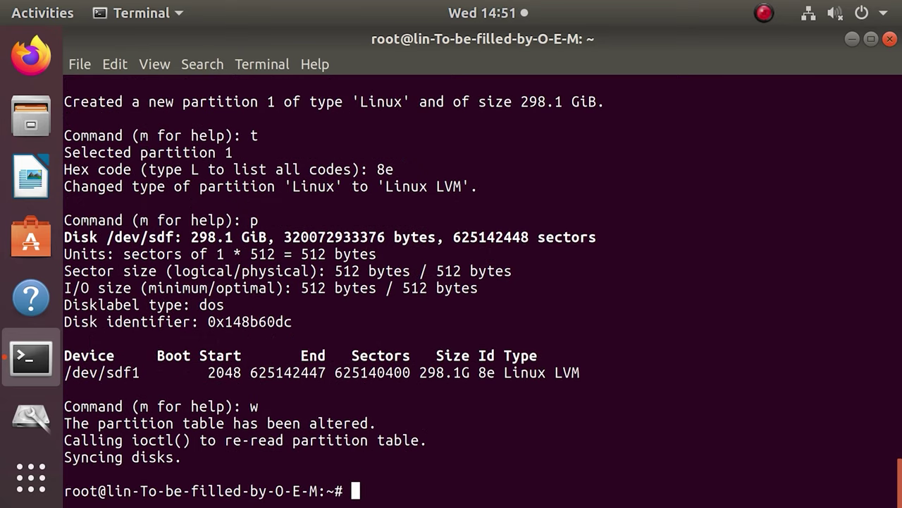
{"action": "type", "text": "pvcreate"}
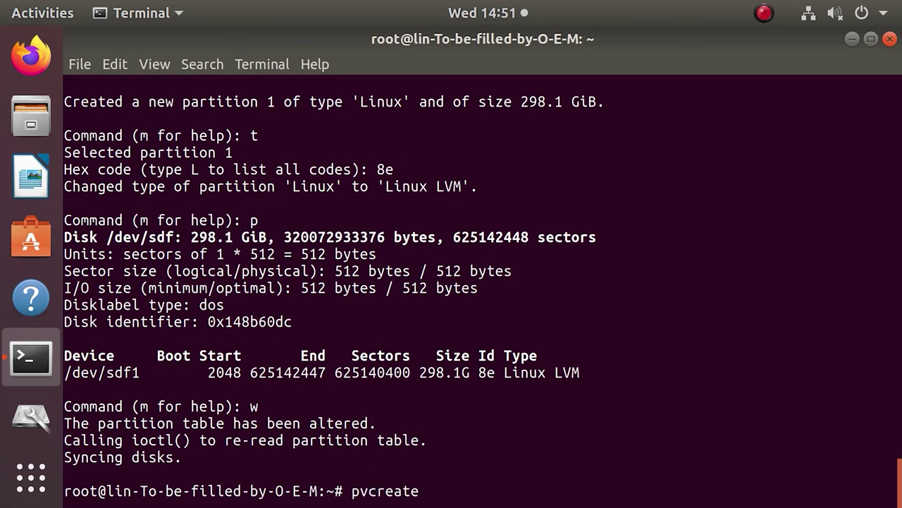
{"action": "type", "text": " /dev/sd"}
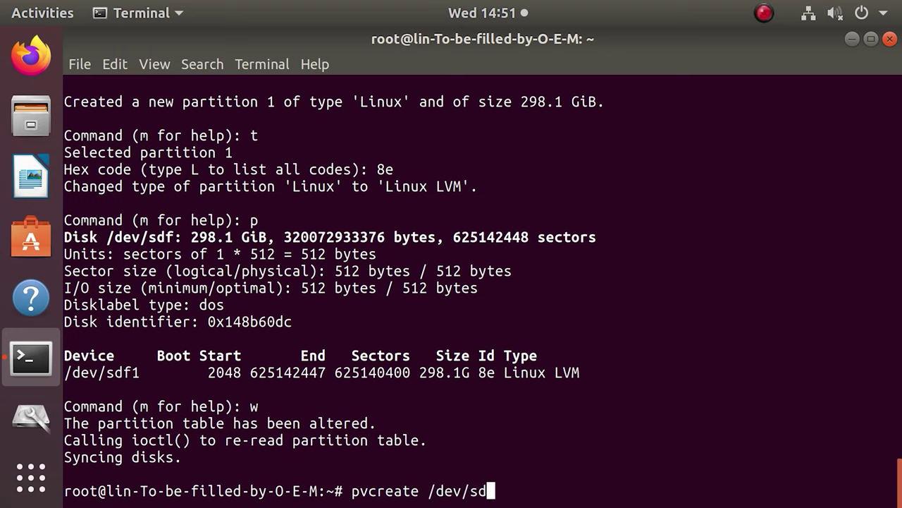
{"action": "type", "text": "b1"}
Step: Create LVM physical volumes on /dev/sdb1, /dev/sdc1 and /dev/sdd1 with pvcreate
{"action": "key", "text": "Return"}
{"action": "key", "text": "Up"}
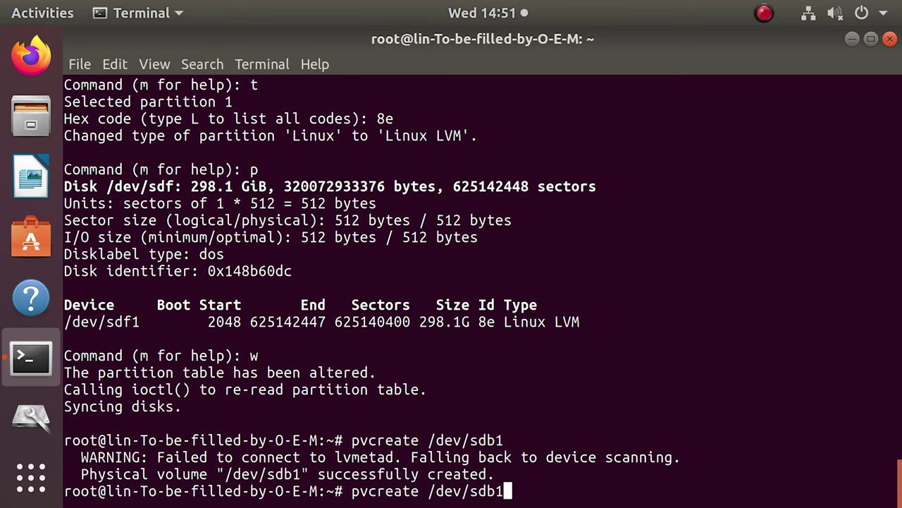
{"action": "key", "text": "Left"}
{"action": "key", "text": "BackSpace"}
{"action": "type", "text": "c"}
{"action": "key", "text": "Return"}
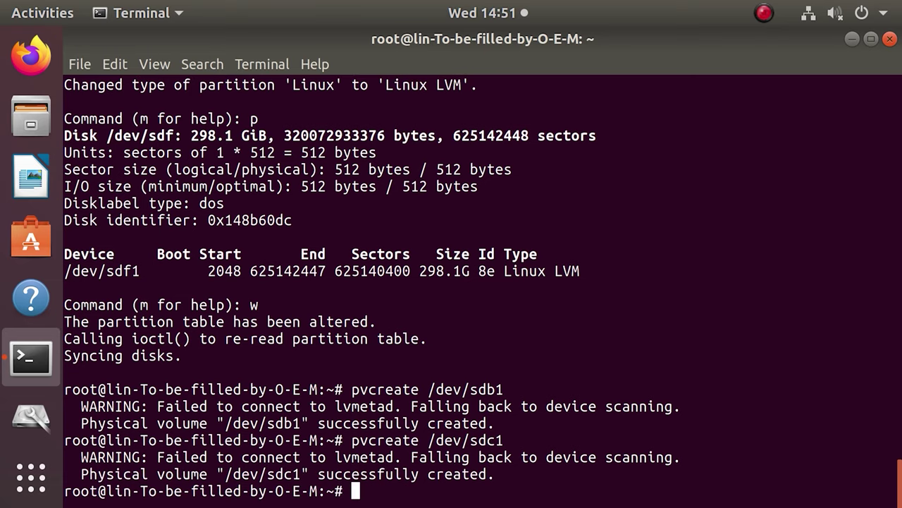
{"action": "key", "text": "Up"}
{"action": "key", "text": "Left"}
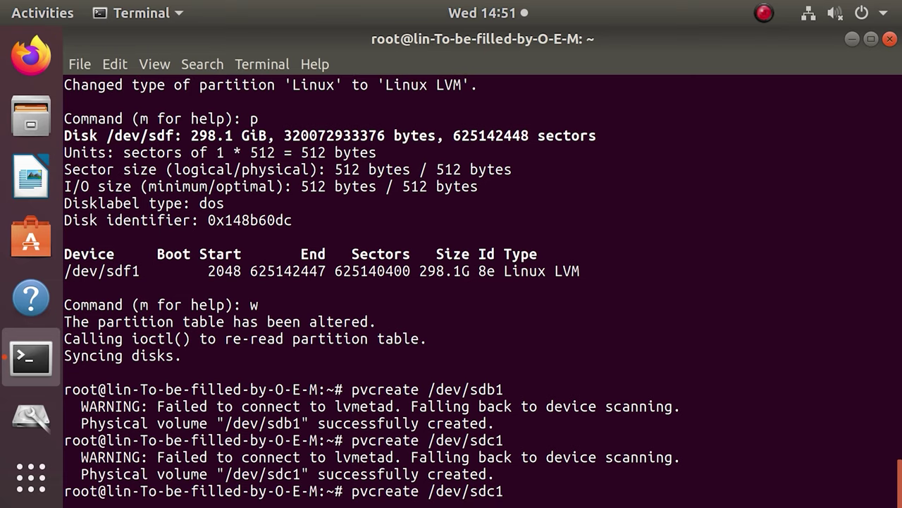
{"action": "key", "text": "BackSpace"}
{"action": "type", "text": "d"}
{"action": "key", "text": "Return"}
Step: Create LVM physical volumes on /dev/sde1 and /dev/sdf1 with pvcreate
{"action": "key", "text": "Up"}
{"action": "key", "text": "Left"}
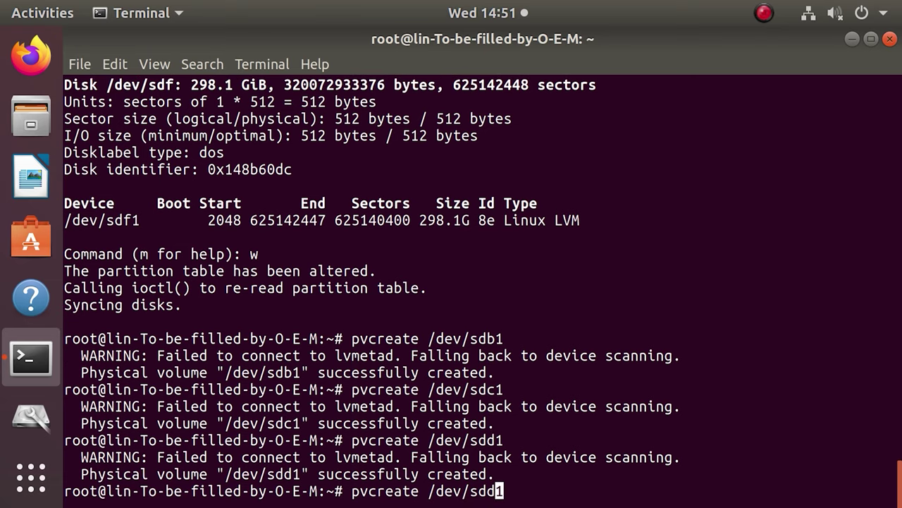
{"action": "type", "text": "e"}
{"action": "key", "text": "Return"}
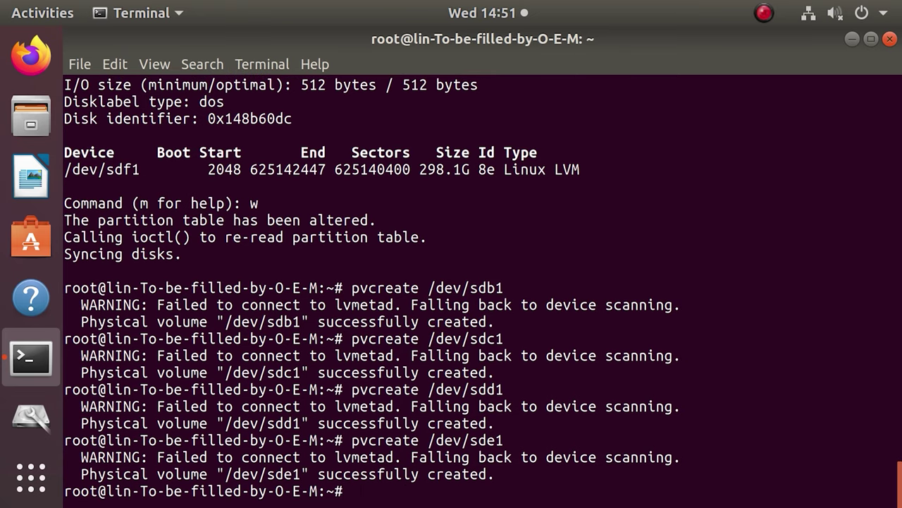
{"action": "key", "text": "Up"}
{"action": "key", "text": "Left"}
{"action": "key", "text": "BackSpace"}
{"action": "type", "text": "f"}
{"action": "key", "text": "Right"}
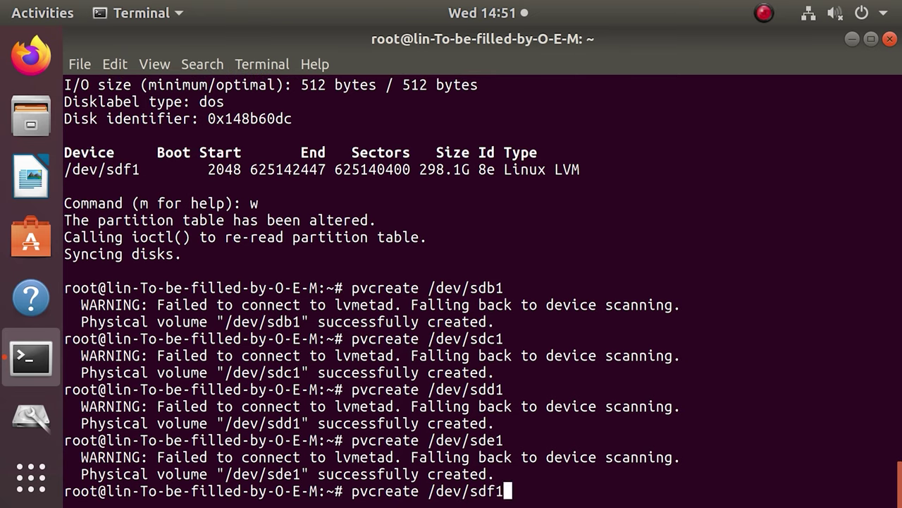
{"action": "key", "text": "Return"}
Step: Run vgcreate to build volume group vg1 from /dev/sdb1, sdc1, sdd1, sde1 and sdf1
{"action": "type", "text": "vg"}
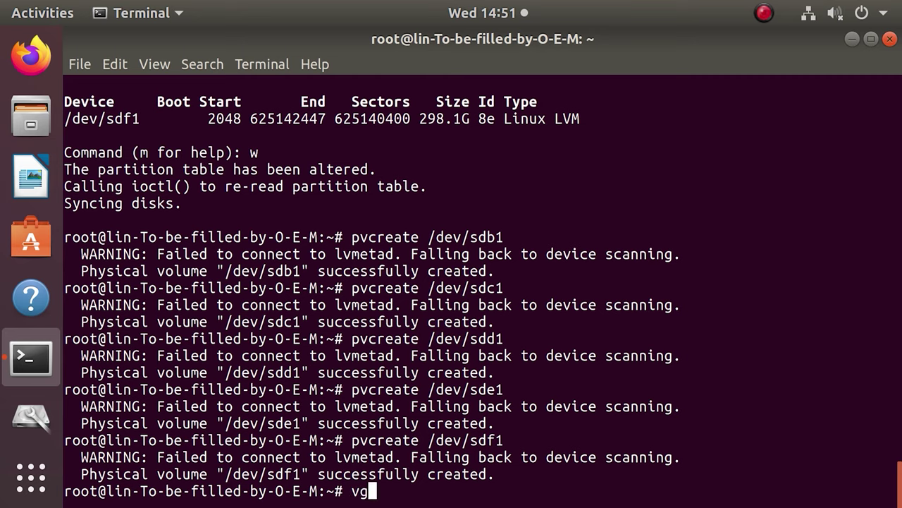
{"action": "type", "text": "create"}
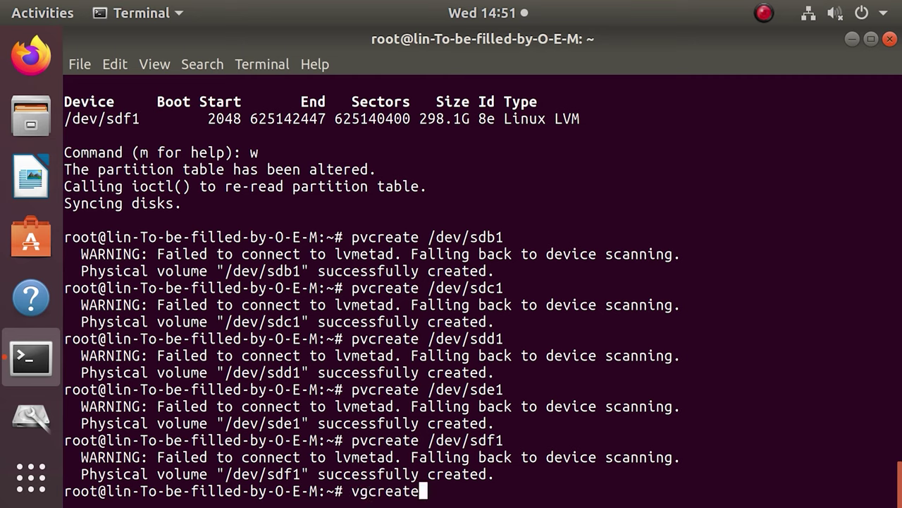
{"action": "type", "text": " vg1"}
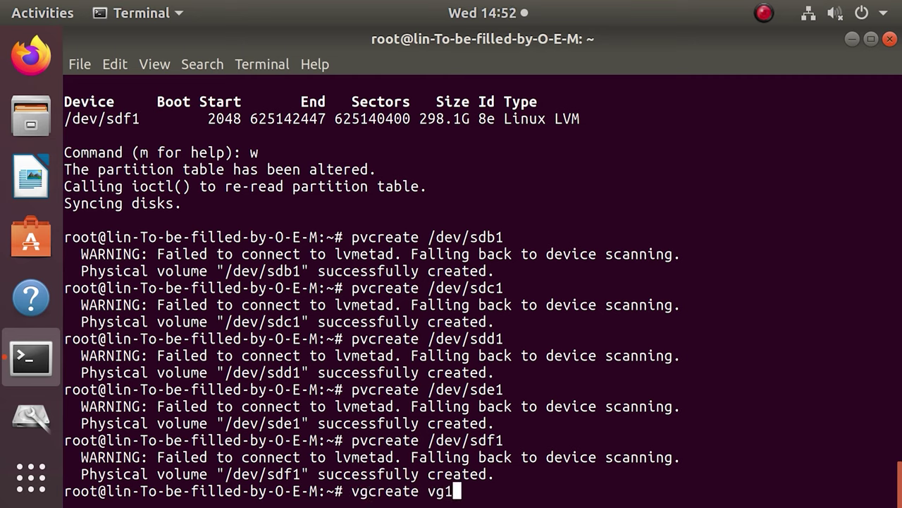
{"action": "type", "text": " /dev/"}
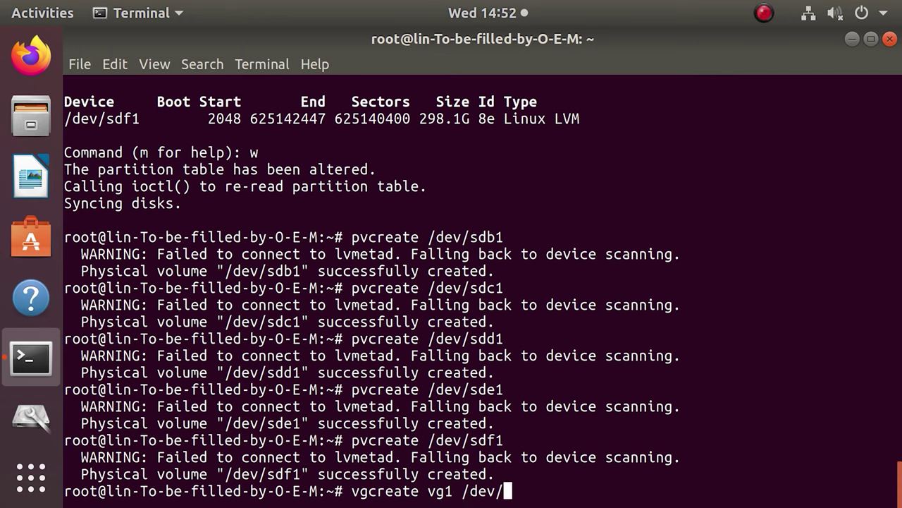
{"action": "type", "text": "sdb1"}
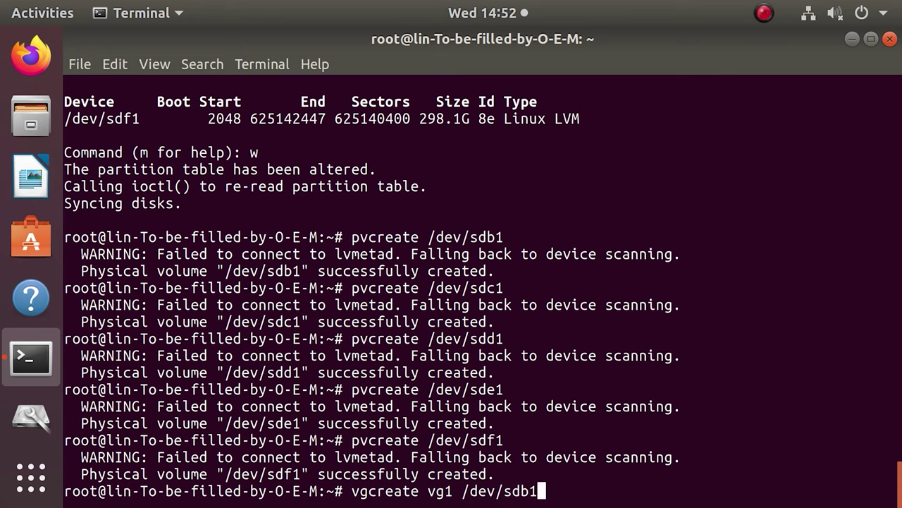
{"action": "type", "text": " /dev/sdc"}
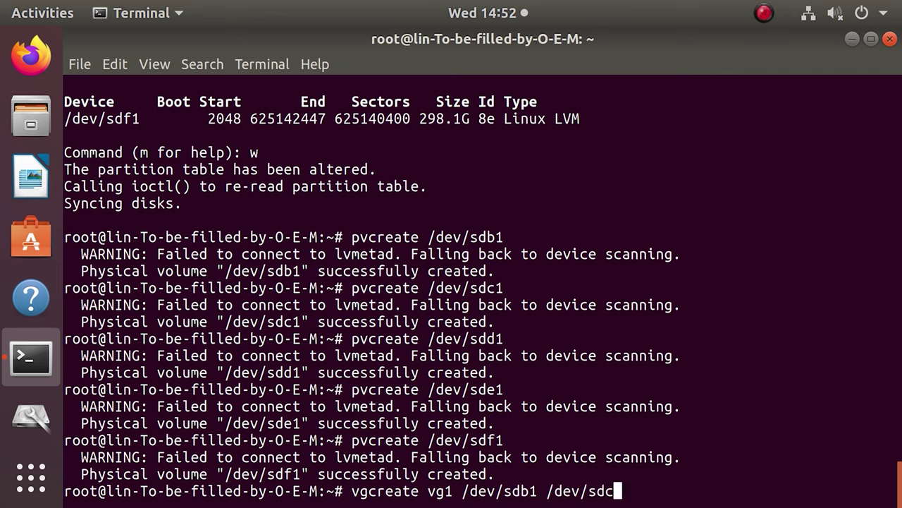
{"action": "type", "text": "1 /dev/"}
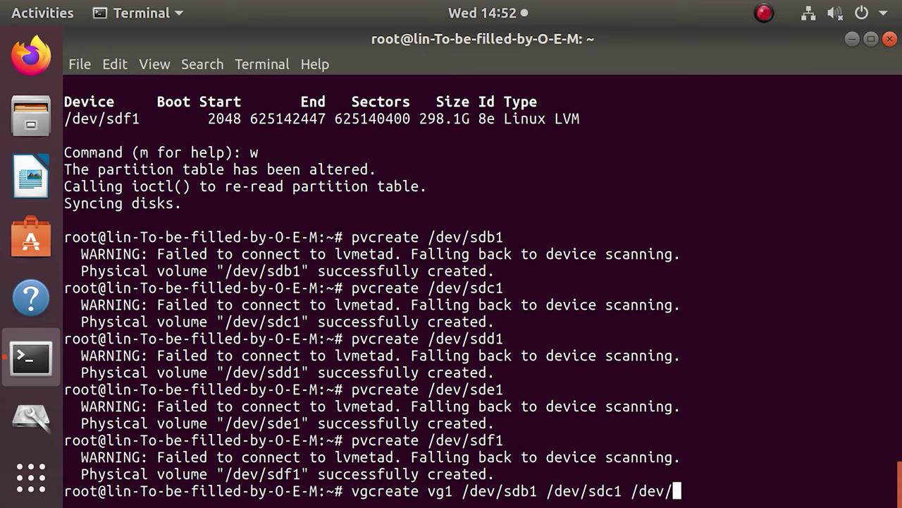
{"action": "type", "text": "sdd1 /dev/sdd1 /"}
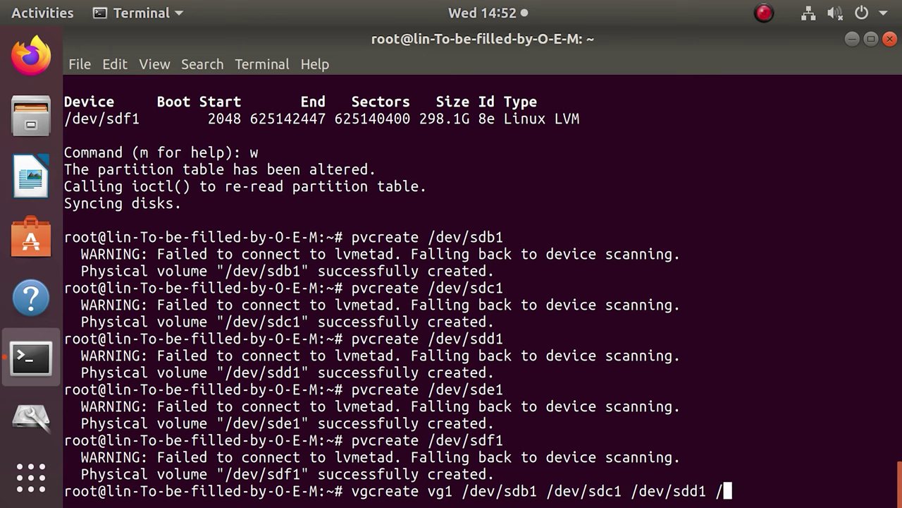
{"action": "type", "text": "dev/sde"}
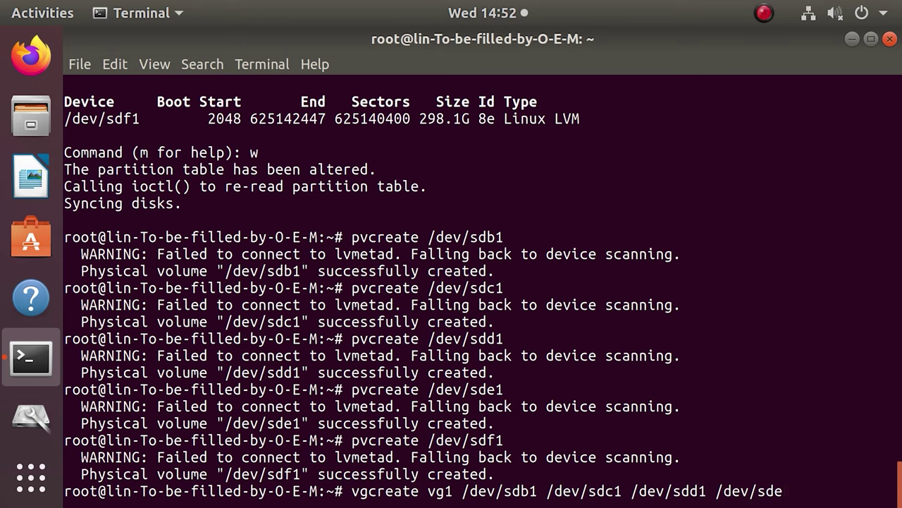
{"action": "type", "text": "1 /dev/sdf1"}
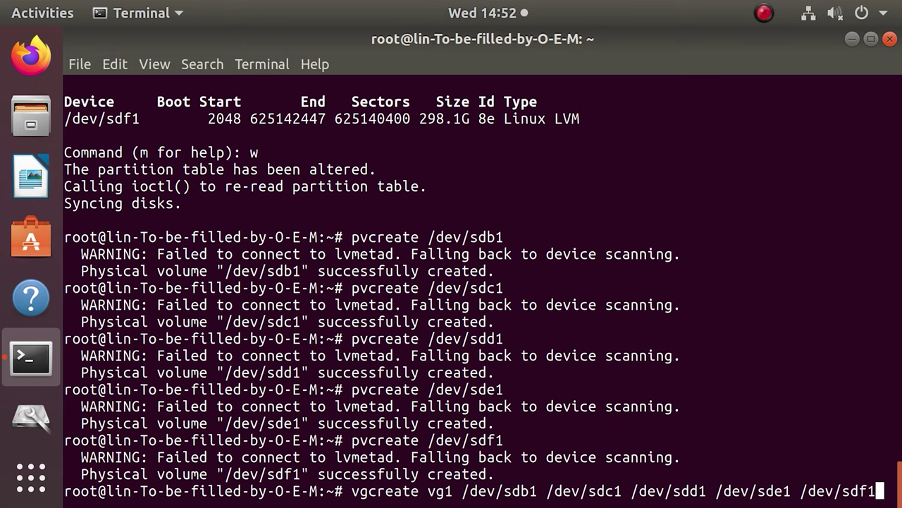
{"action": "key", "text": "Return"}
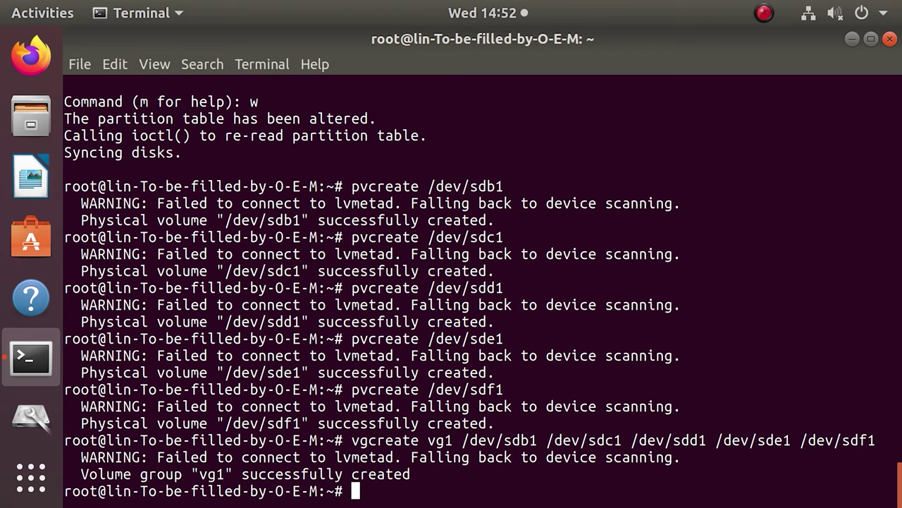
{"action": "type", "text": "lvcreate"}
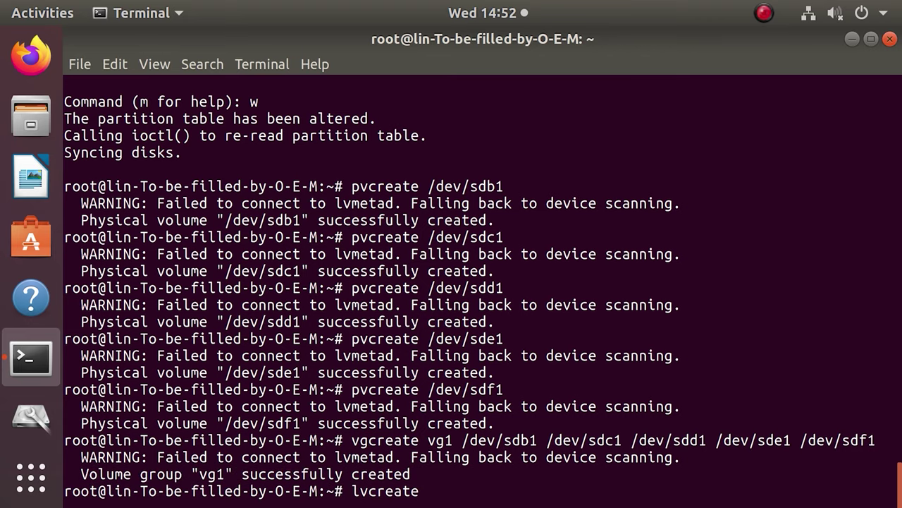
{"action": "type", "text": " -n lvr5"}
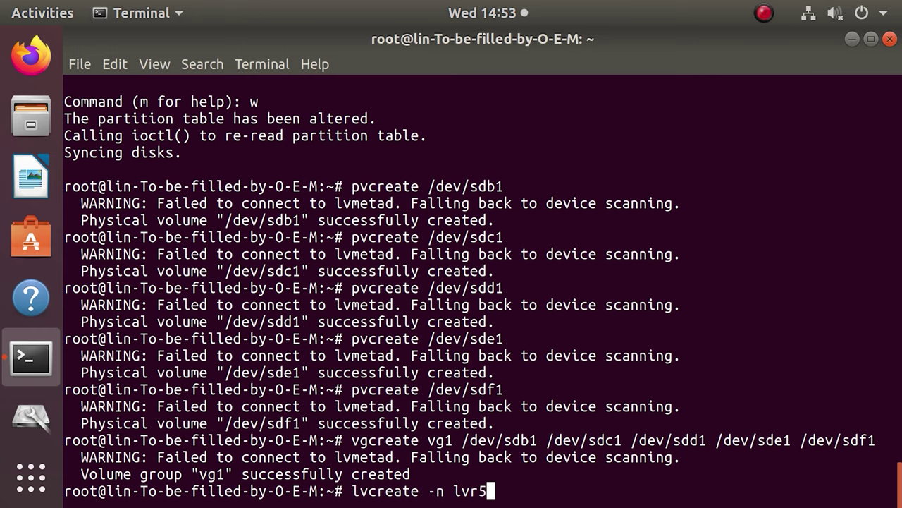
{"action": "type", "text": " --type "}
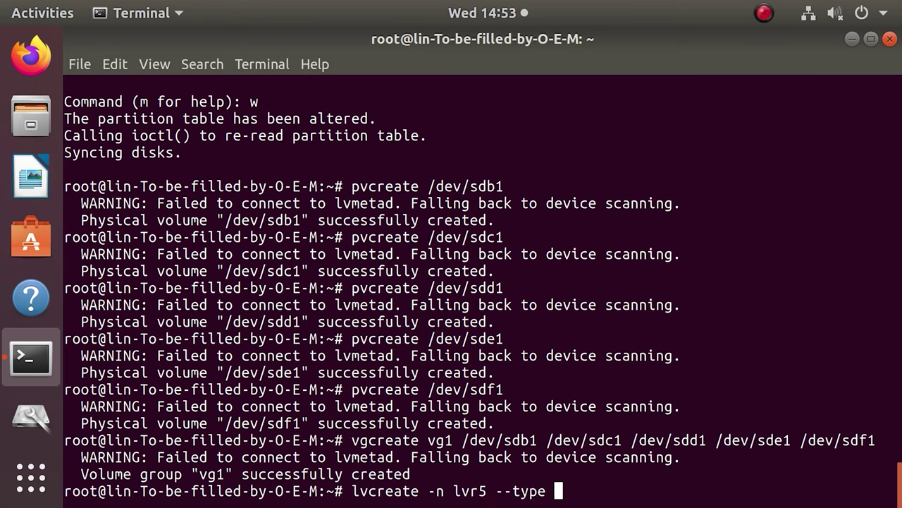
{"action": "type", "text": "raid"}
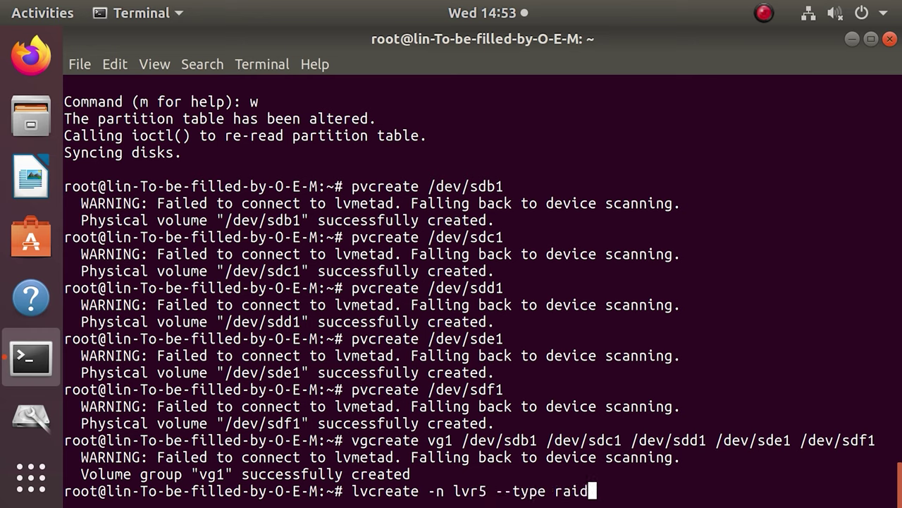
{"action": "type", "text": "5 -L 10G -i"}
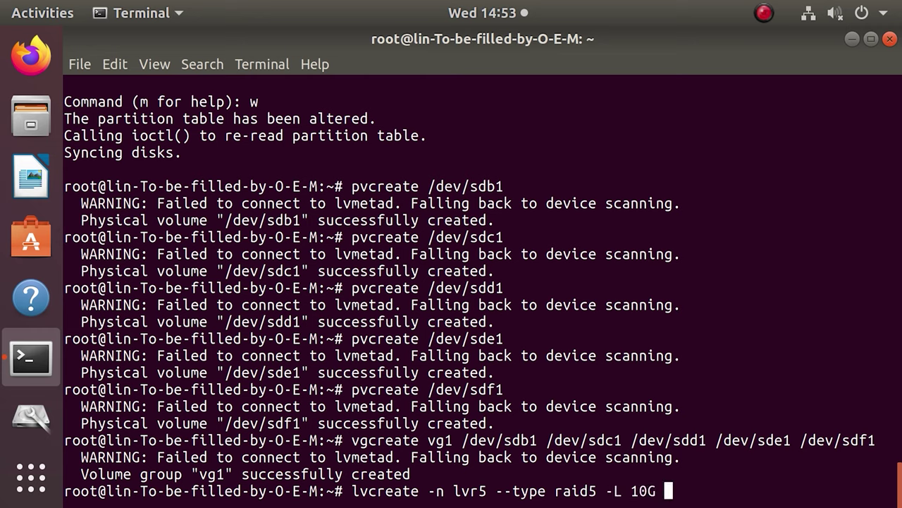
{"action": "type", "text": " 4"}
Step: Create logical volume lvr5 in vg1 as RAID5, 10G, striped across 4 disks
{"action": "type", "text": "vg1"}
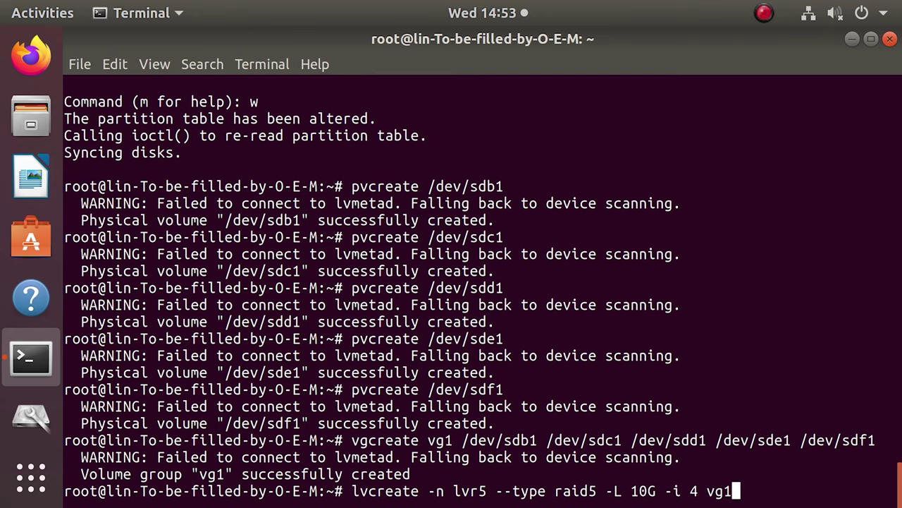
{"action": "key", "text": "Return"}
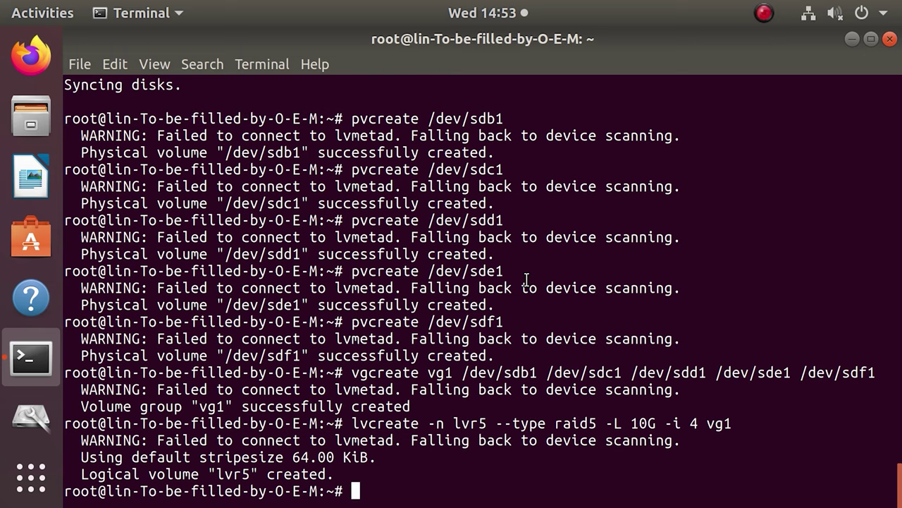
{"action": "type", "text": "mkfs -t e"}
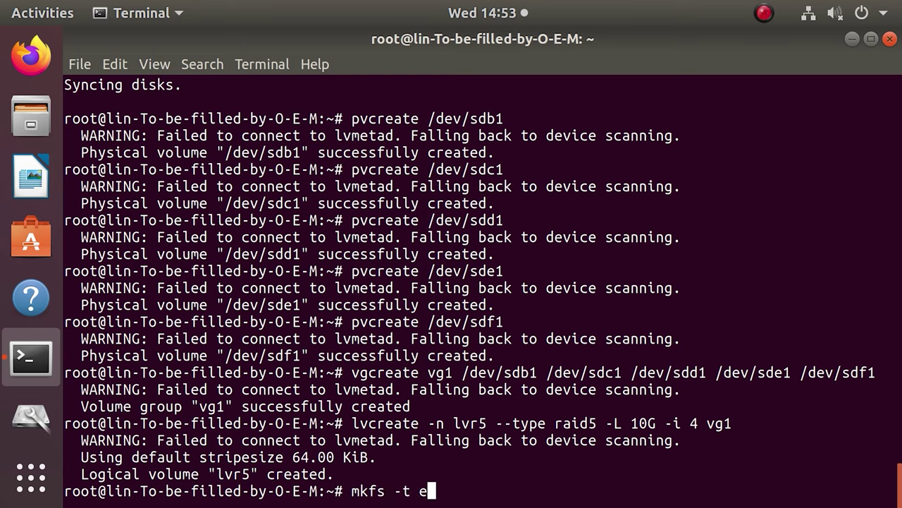
{"action": "type", "text": "xt4 "}
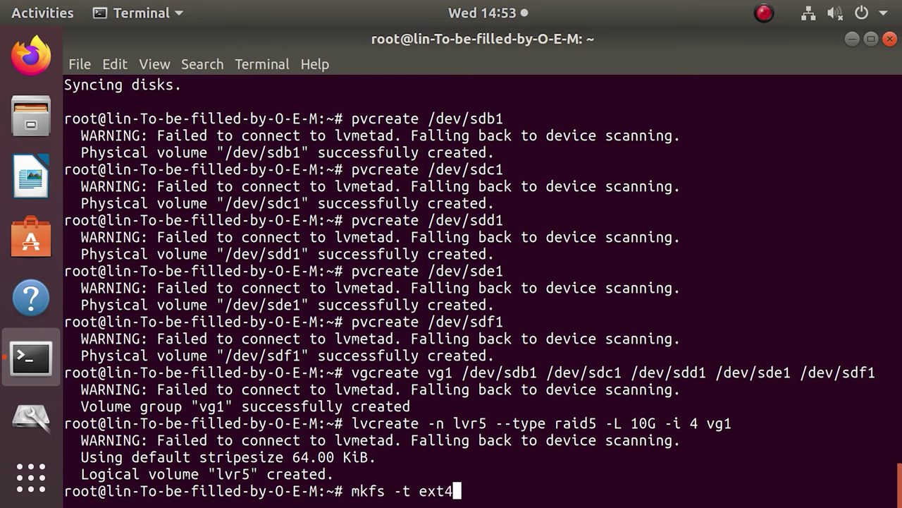
{"action": "type", "text": "/dev/"}
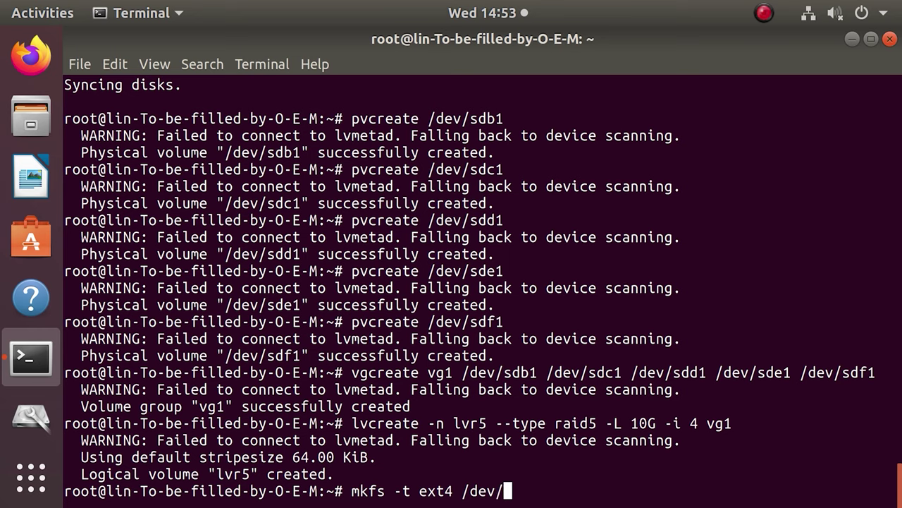
{"action": "type", "text": "vg1/lvr5"}
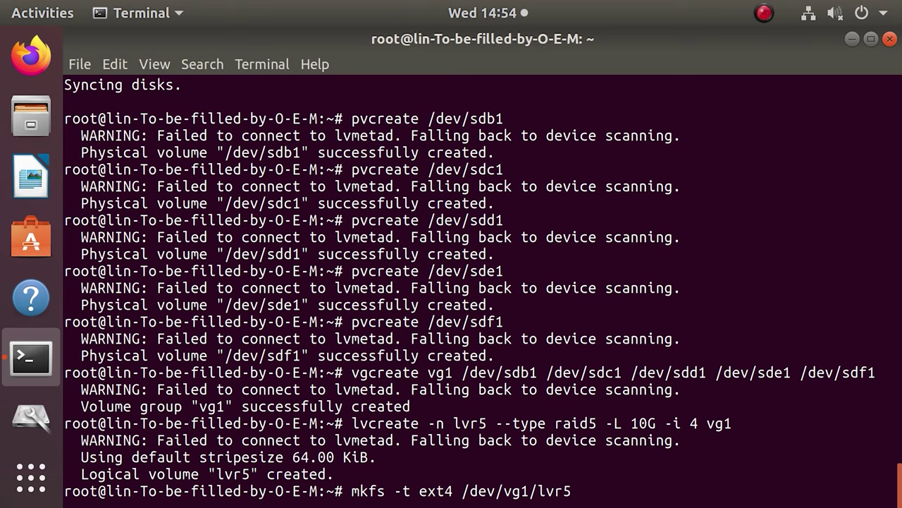
Step: Run mkfs -t ext4 on /dev/vg1/lvr5 and make the /mnt/lvr5 directory
{"action": "key", "text": "Return"}
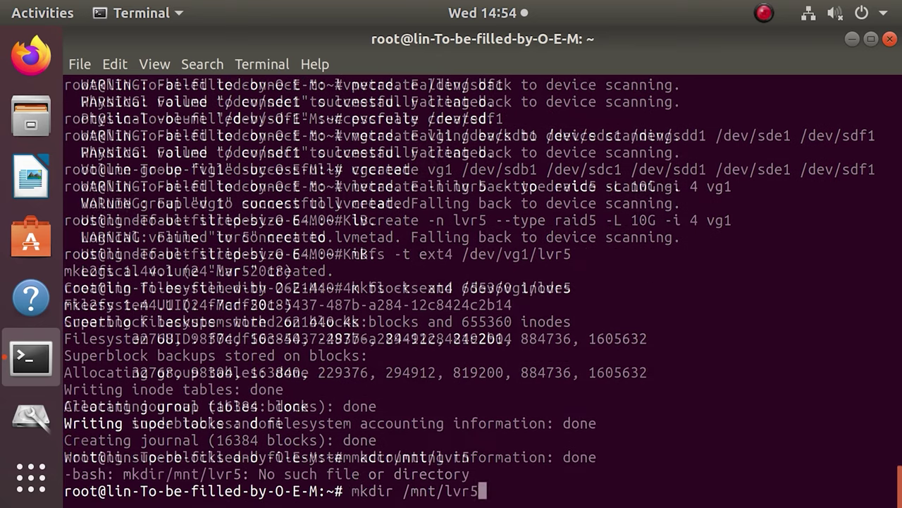
{"action": "key", "text": "Return"}
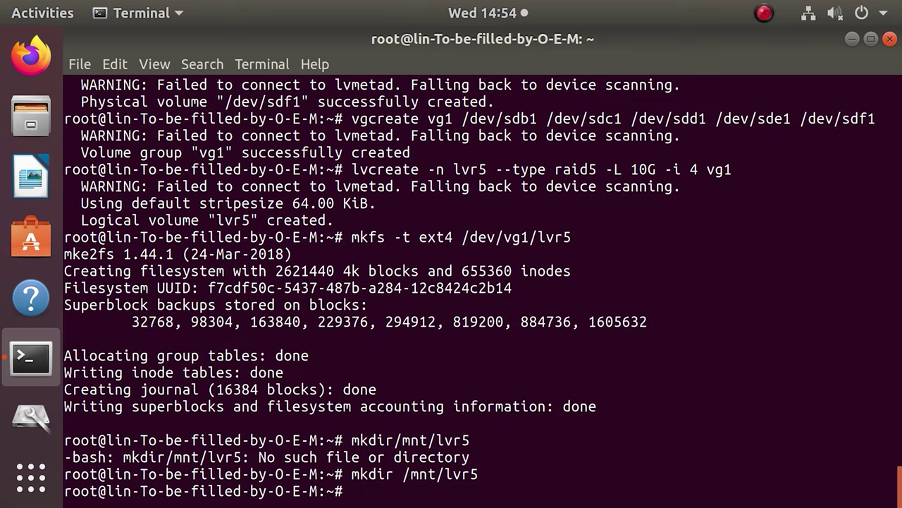
{"action": "type", "text": "mount -t ext4 "}
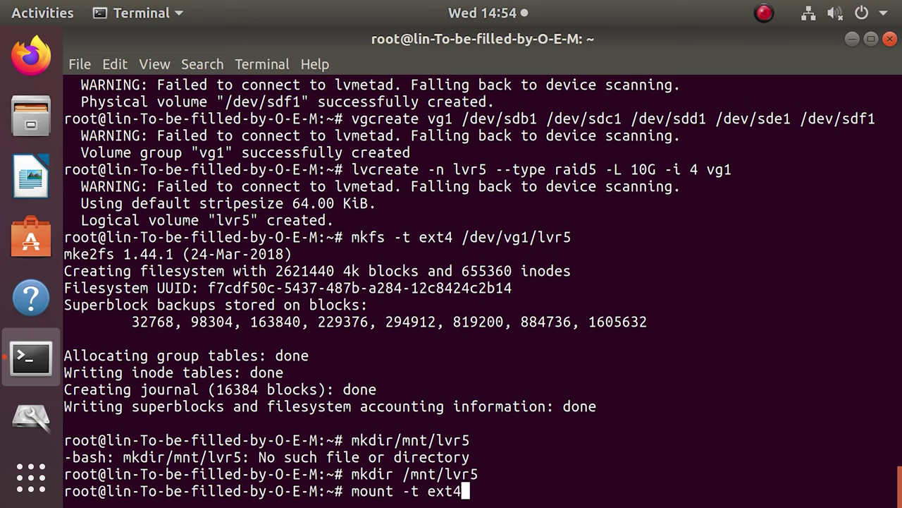
{"action": "type", "text": "/dev"}
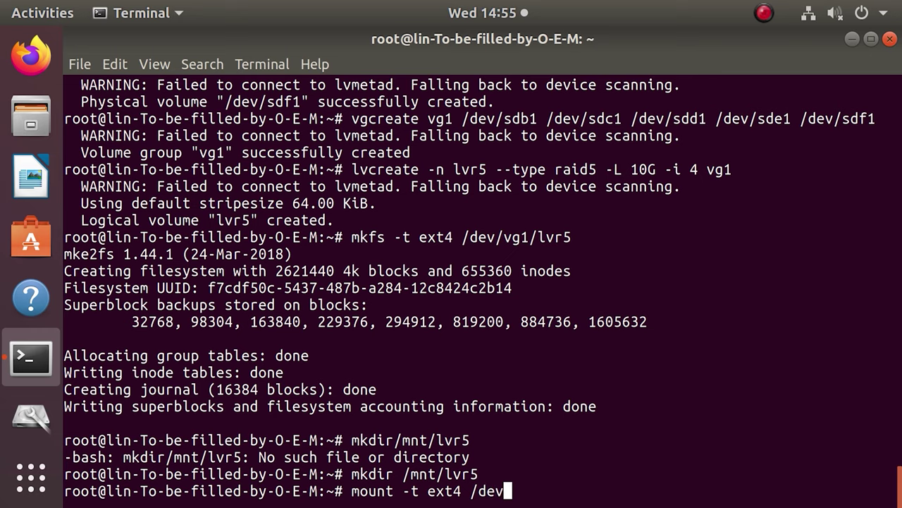
{"action": "type", "text": "/vg1/l"}
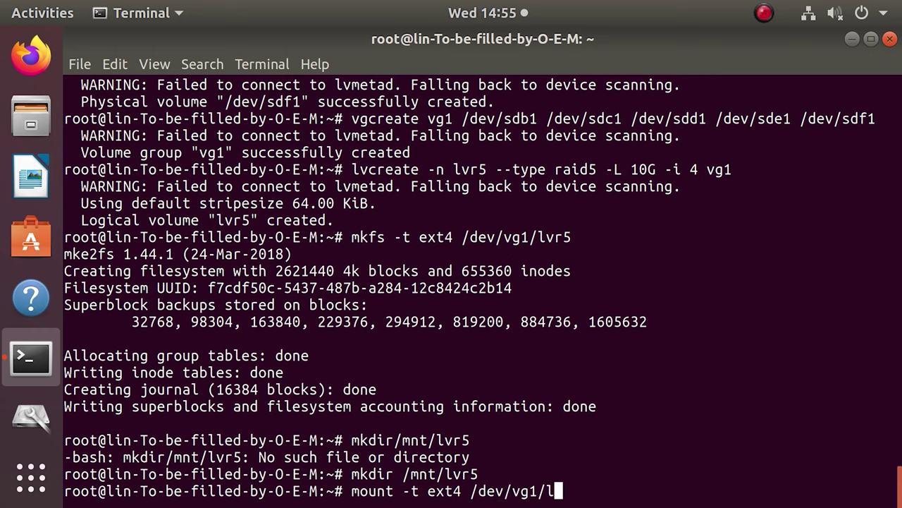
{"action": "type", "text": "vr5 /mnt"}
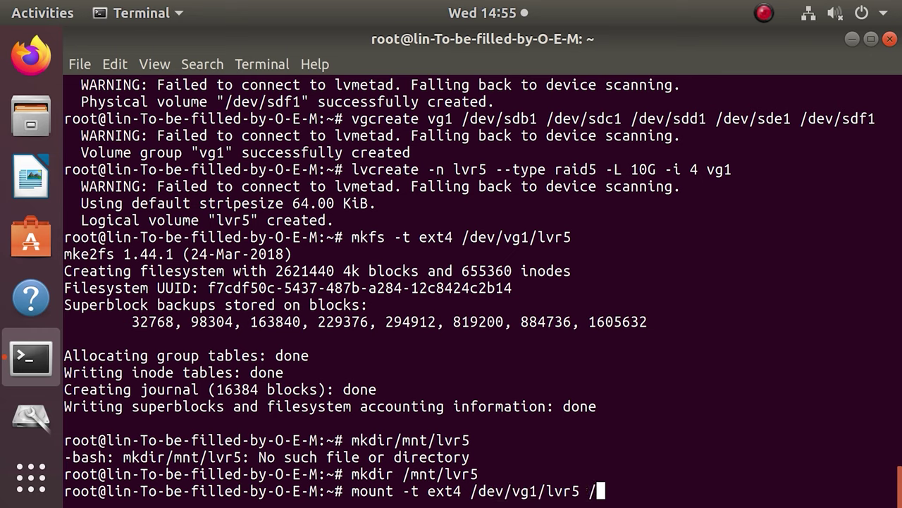
{"action": "type", "text": "/lvr5"}
Step: Mount /dev/vg1/lvr5 as ext4 at /mnt/lvr5 with the mount command
{"action": "key", "text": "Return"}
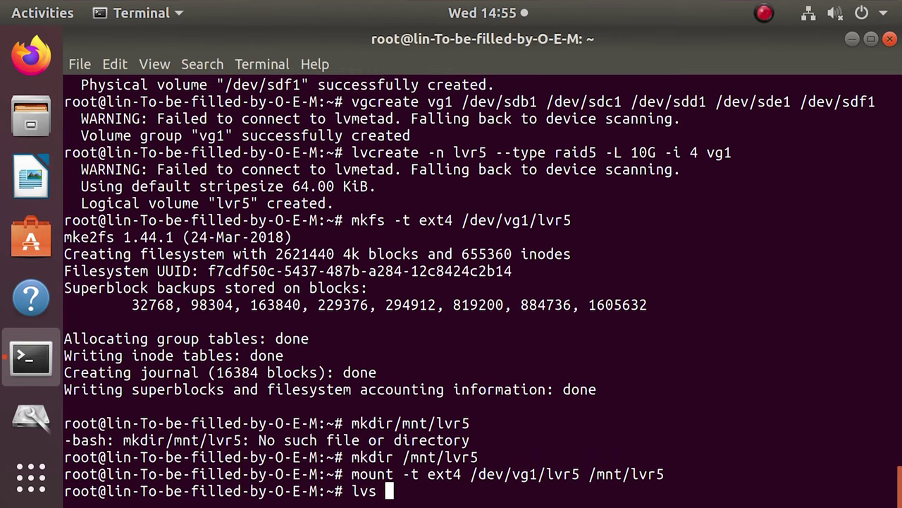
Step: List vg1's lvr5 sub-volumes, copy percent and devices, confirming 100% sync on sdb1–sdf1
{"action": "type", "text": "-a -o name"}
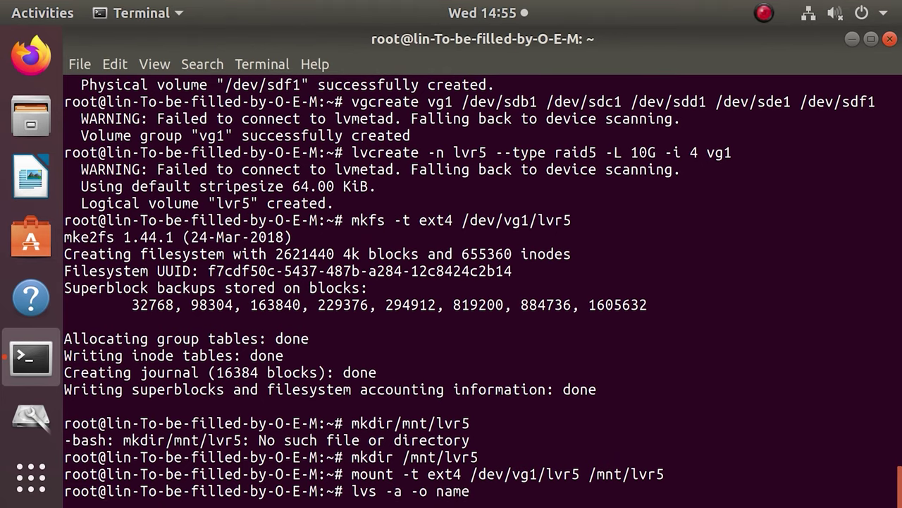
{"action": "type", "text": ",copy_per"}
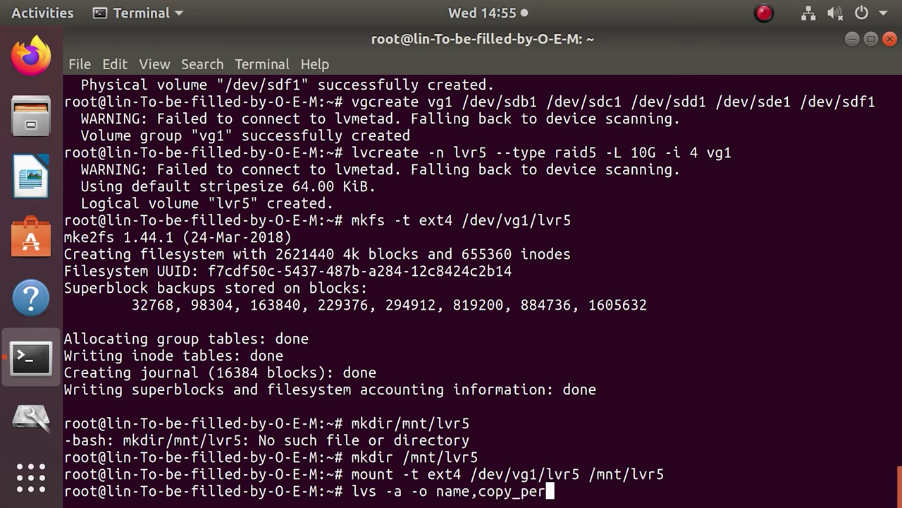
{"action": "type", "text": "cent,devices"}
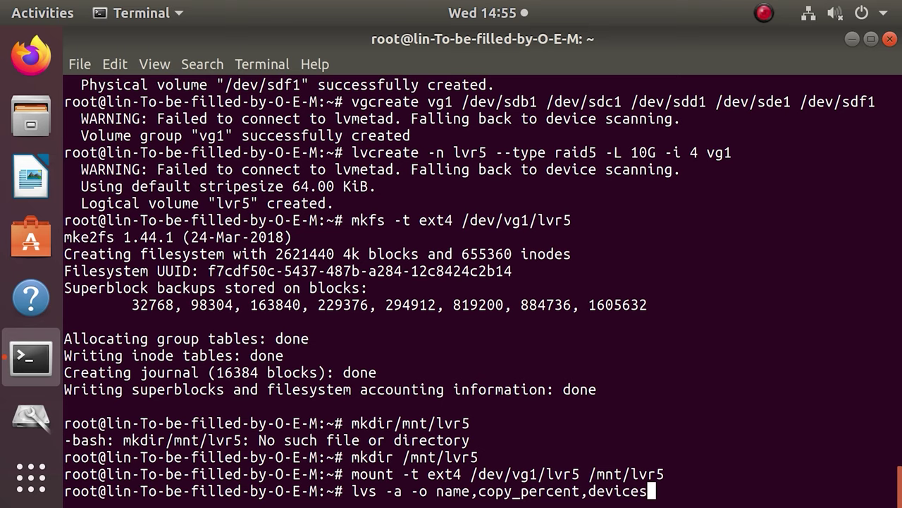
{"action": "type", "text": " vg1"}
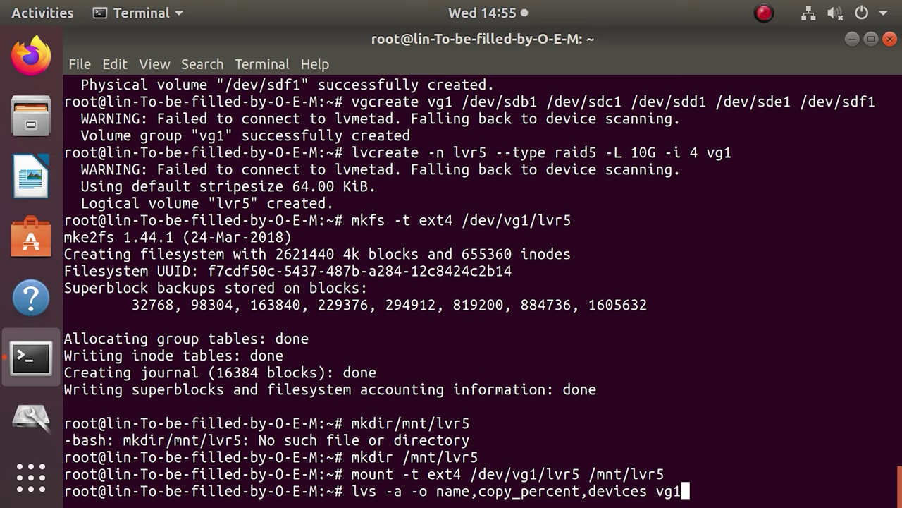
{"action": "key", "text": "Return"}
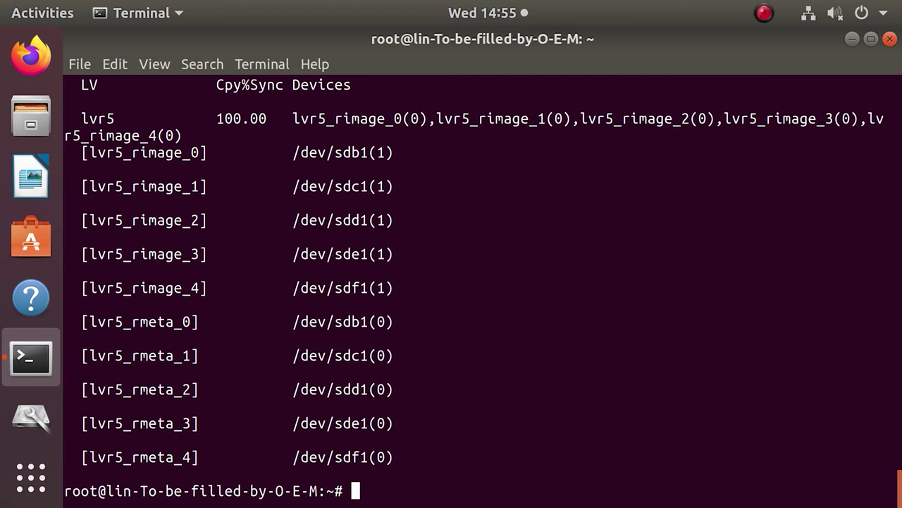
{"action": "scroll", "coordinate": [477, 263], "scroll_direction": "up", "scroll_amount": 1}
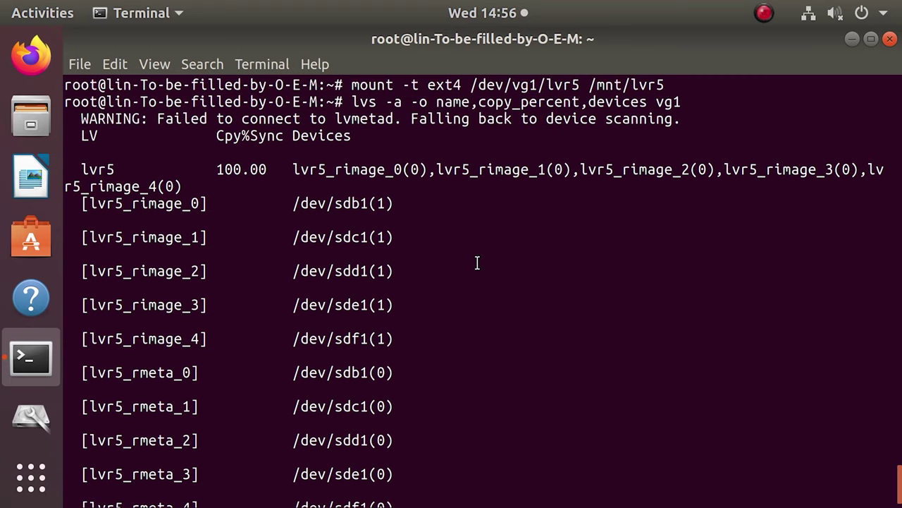
{"action": "scroll", "coordinate": [477, 263], "scroll_direction": "down", "scroll_amount": 1}
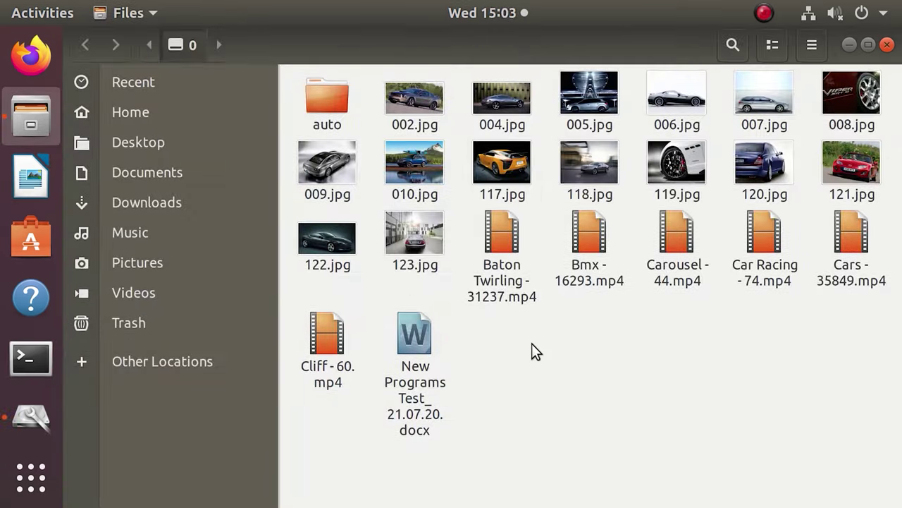
Step: Delete 117.jpg, 118.jpg and Bmx - 16293.mp4 together from the lvr5 folder
{"action": "left_click", "coordinate": [517, 181]}
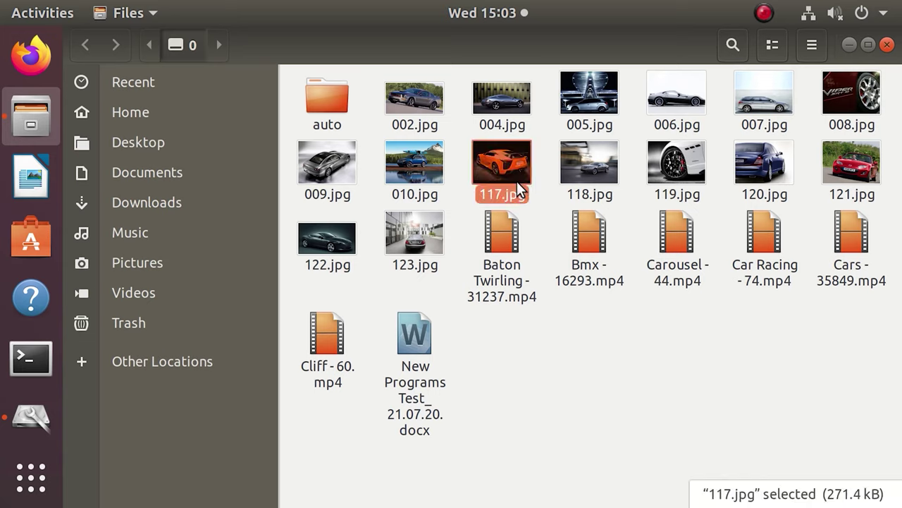
{"action": "left_click", "coordinate": [583, 180], "text": "ctrl"}
{"action": "left_click", "coordinate": [582, 246], "text": "ctrl"}
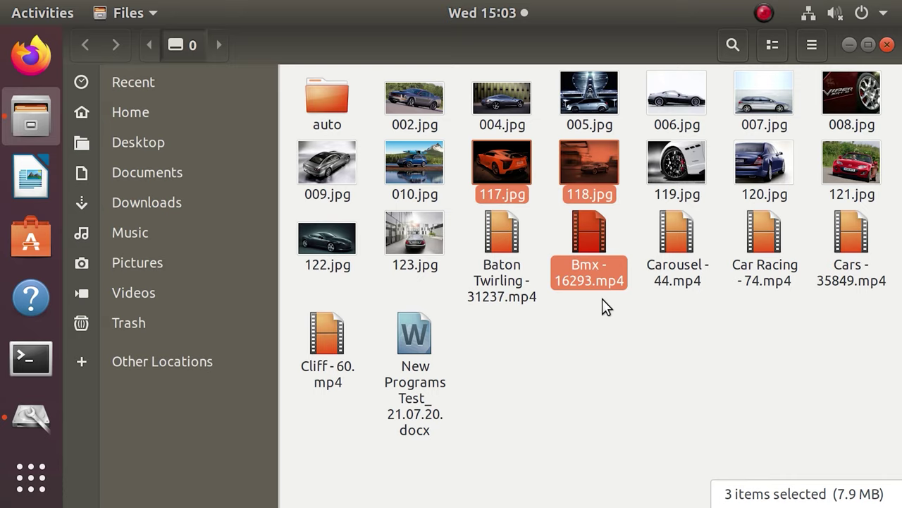
{"action": "key", "text": "Delete"}
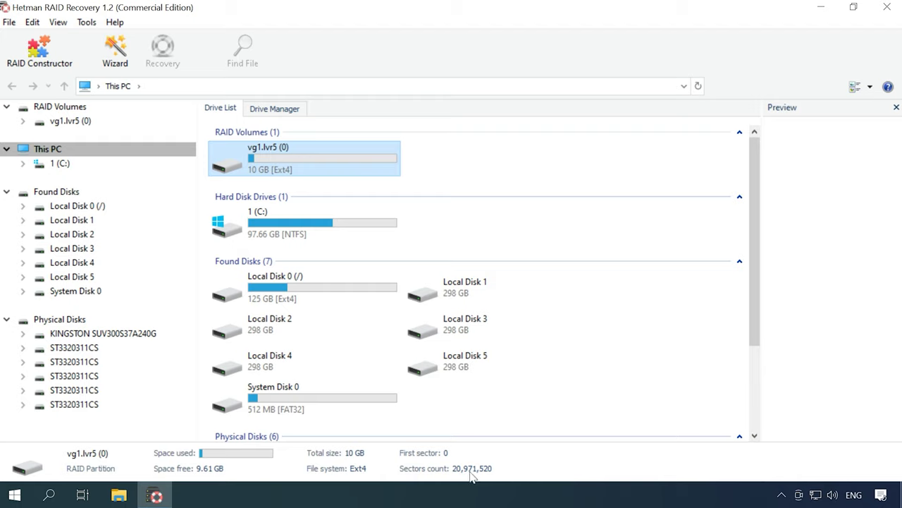
Step: Check vg1.lvr5's RAID properties: RAID 5, Left Synchronous, 2 MB blocks, status OK
{"action": "right_click", "coordinate": [350, 170]}
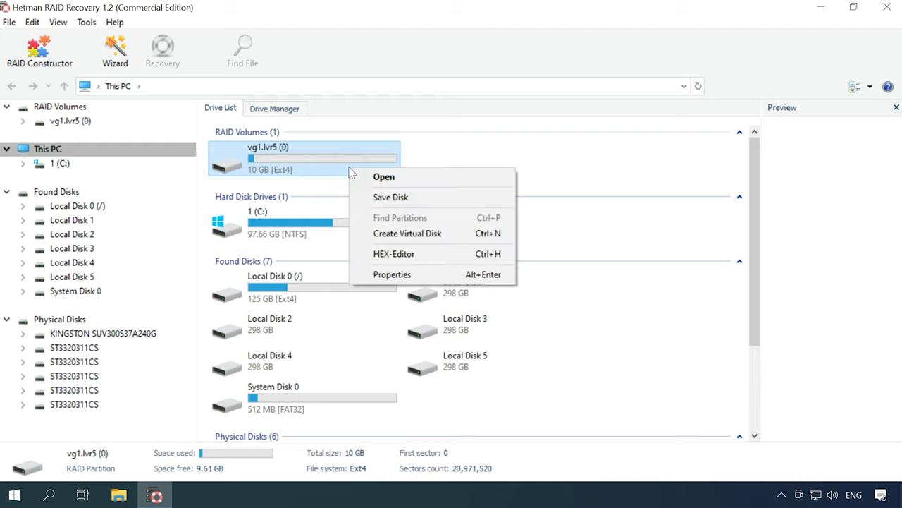
{"action": "left_click", "coordinate": [405, 280]}
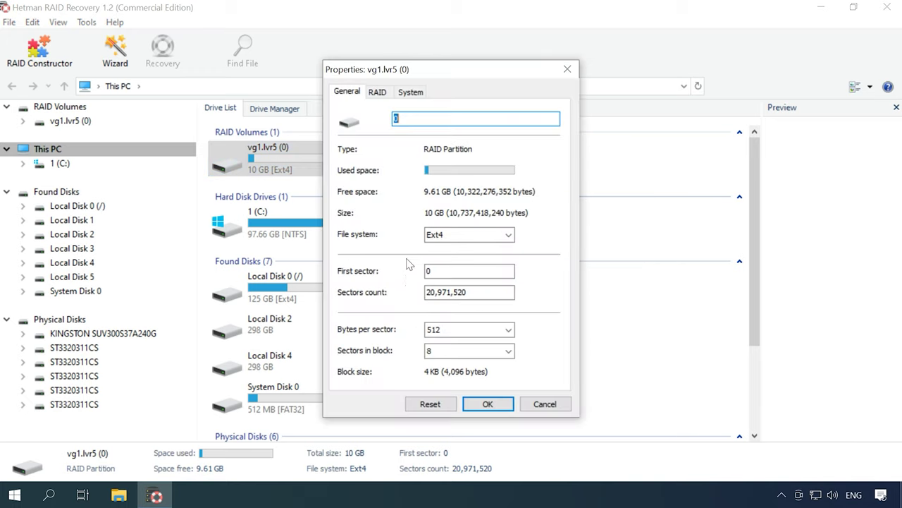
{"action": "left_click", "coordinate": [390, 98]}
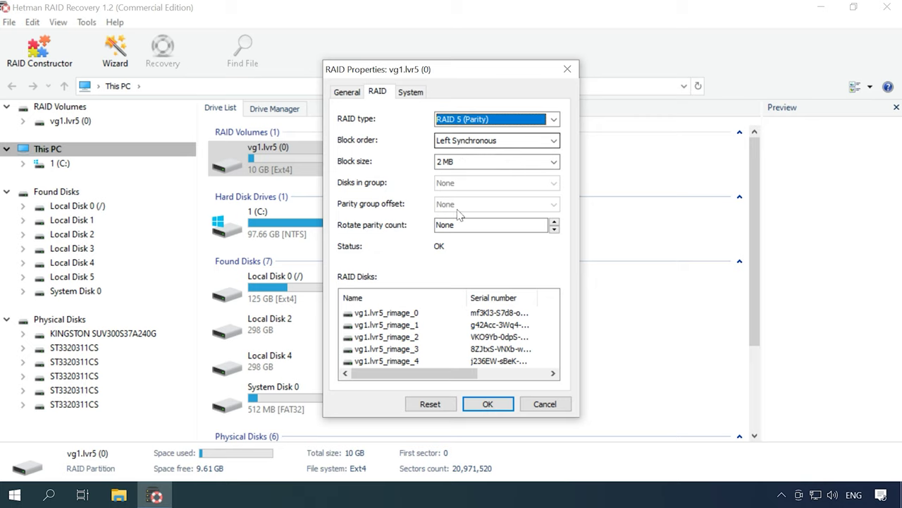
{"action": "left_click", "coordinate": [486, 403]}
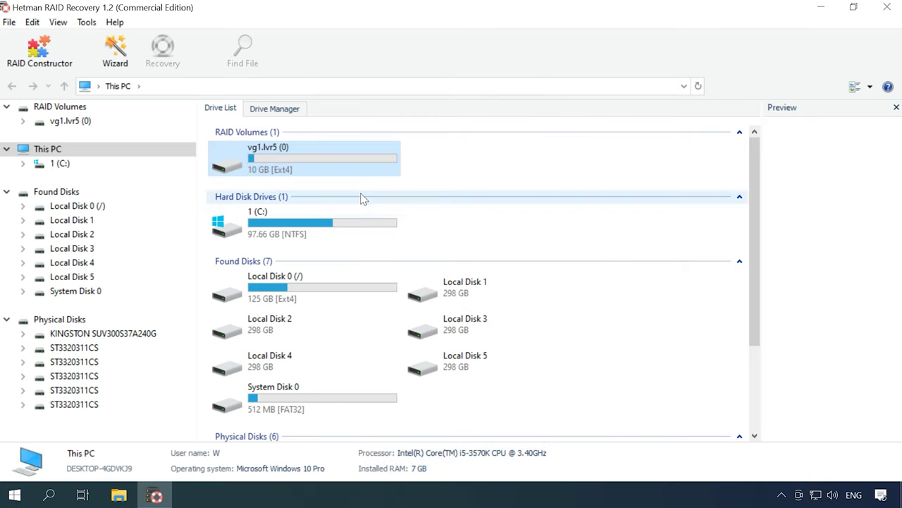
Step: Run a fast scan of vg1.lvr5, finding 7 folders and 45 files
{"action": "right_click", "coordinate": [304, 150]}
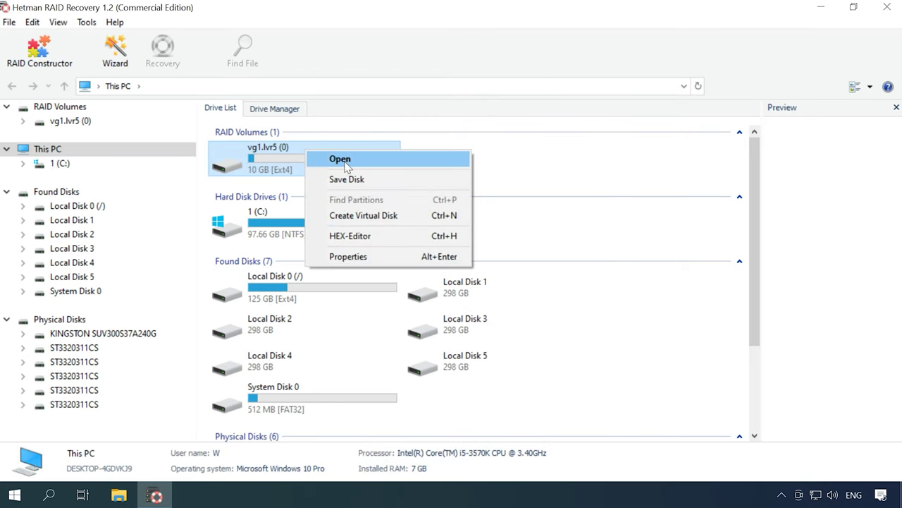
{"action": "left_click", "coordinate": [346, 165]}
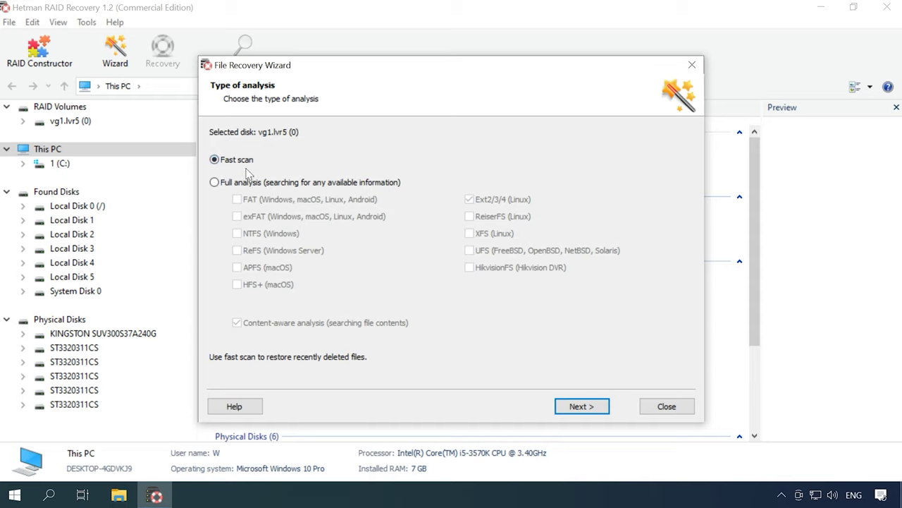
{"action": "left_click", "coordinate": [593, 408]}
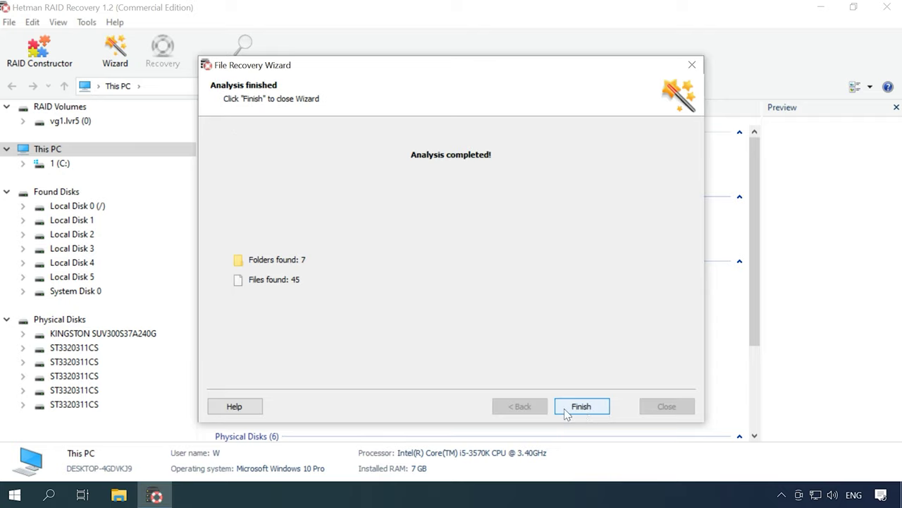
{"action": "left_click", "coordinate": [580, 409]}
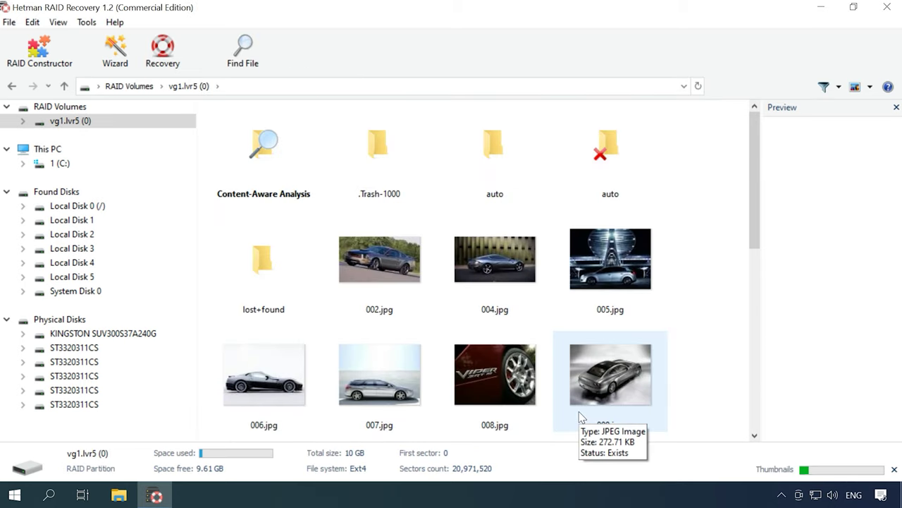
Step: Preview the deleted photos 117.jpg and 118.jpg in the results grid
{"action": "scroll", "coordinate": [686, 329], "scroll_direction": "down", "scroll_amount": 2}
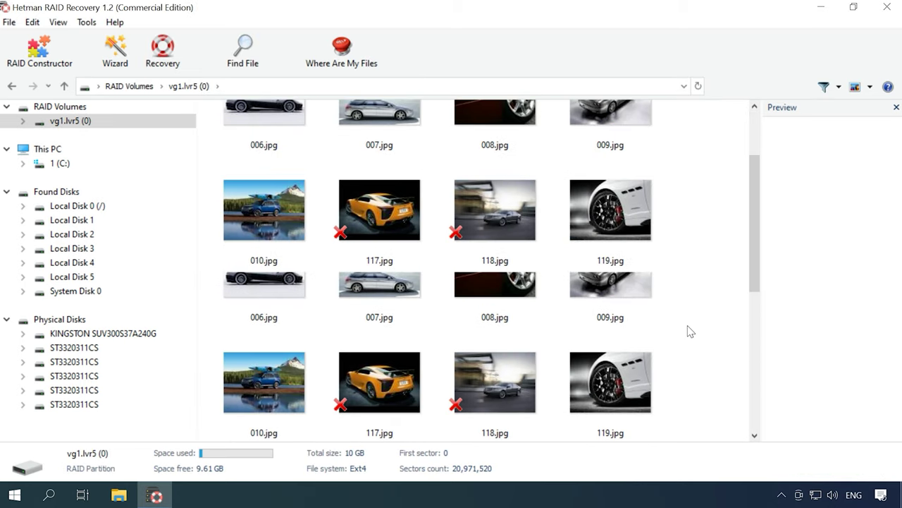
{"action": "left_click", "coordinate": [371, 392]}
{"action": "left_click", "coordinate": [454, 417]}
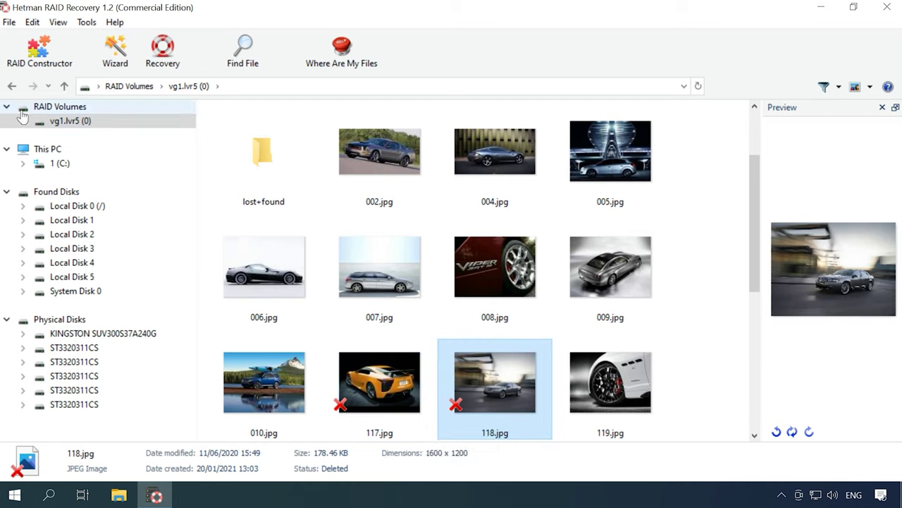
Step: Start a full re-analysis of vg1.lvr5 from the folder tree
{"action": "right_click", "coordinate": [63, 124]}
{"action": "left_click", "coordinate": [112, 157]}
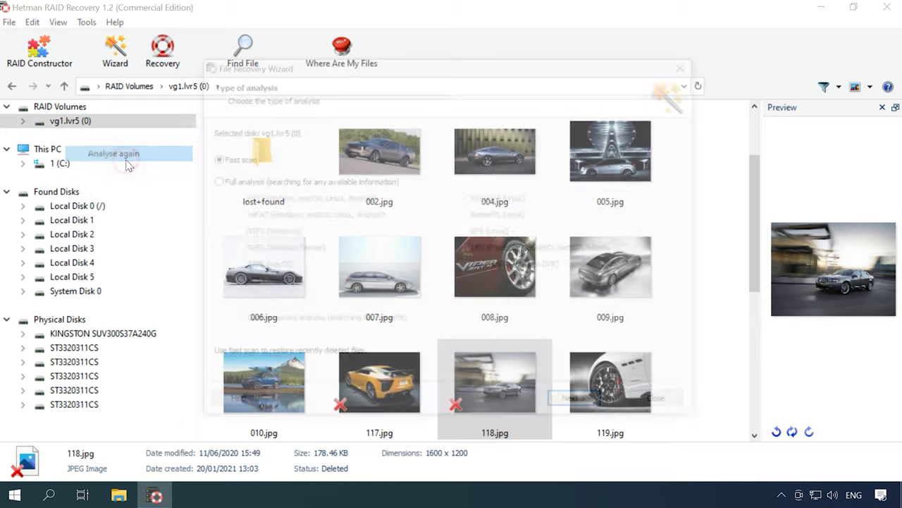
{"action": "left_click", "coordinate": [230, 182]}
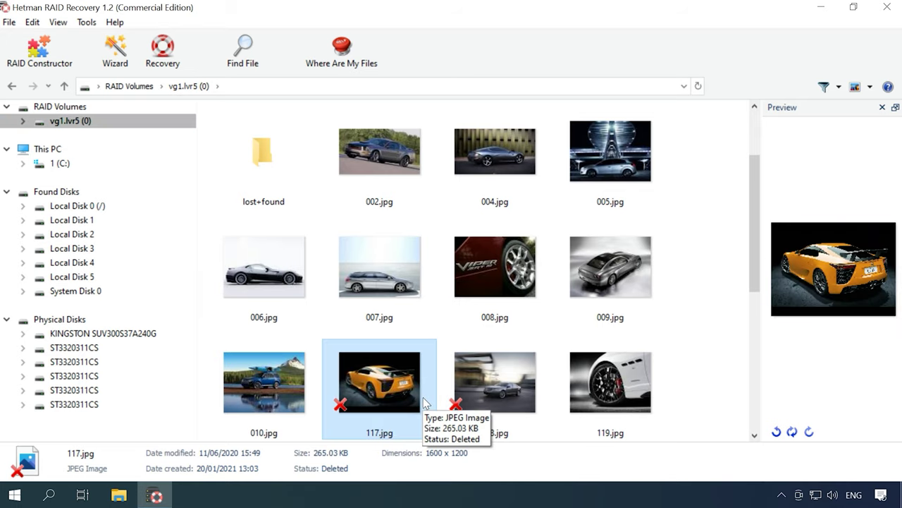
Step: Recover 117.jpg, 118.jpg and 119.jpg (7.57 MB) to the hard disk at C:\1\
{"action": "left_click", "coordinate": [517, 402], "text": "ctrl"}
{"action": "scroll", "coordinate": [494, 350], "scroll_direction": "down", "scroll_amount": 2}
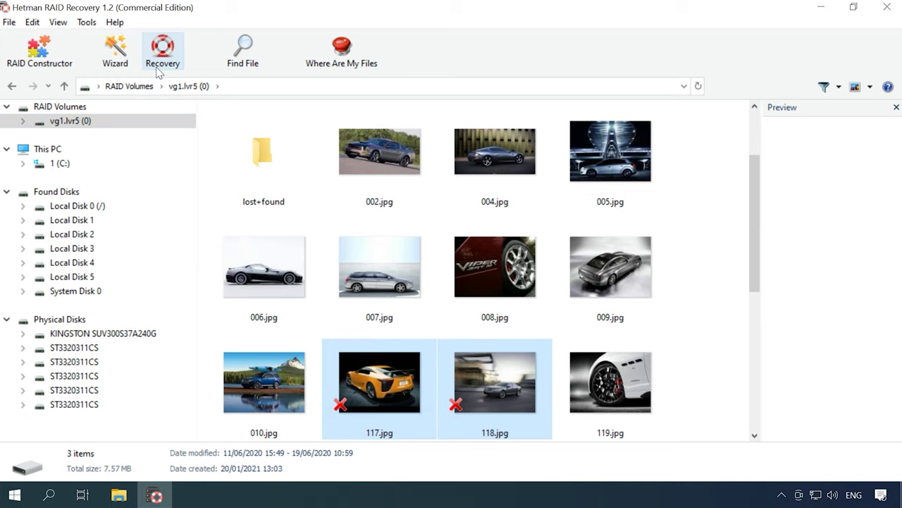
{"action": "left_click", "coordinate": [159, 73]}
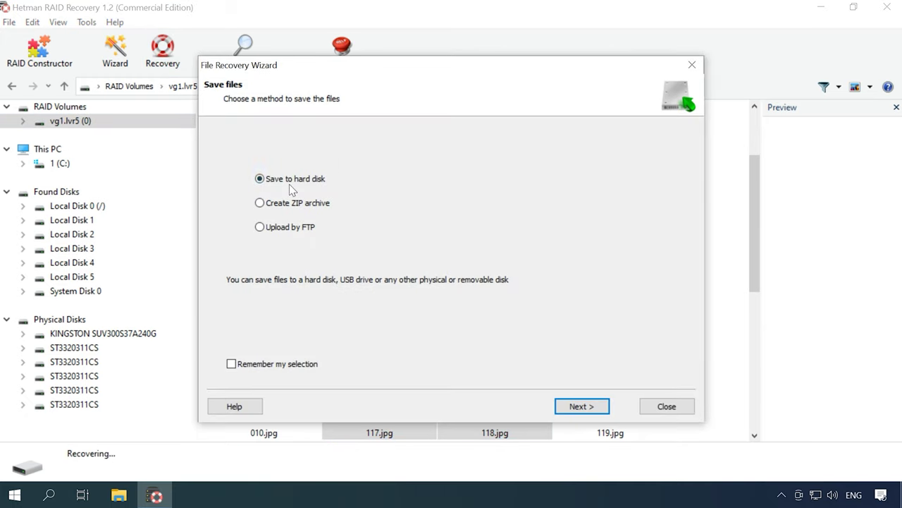
{"action": "left_click", "coordinate": [579, 406]}
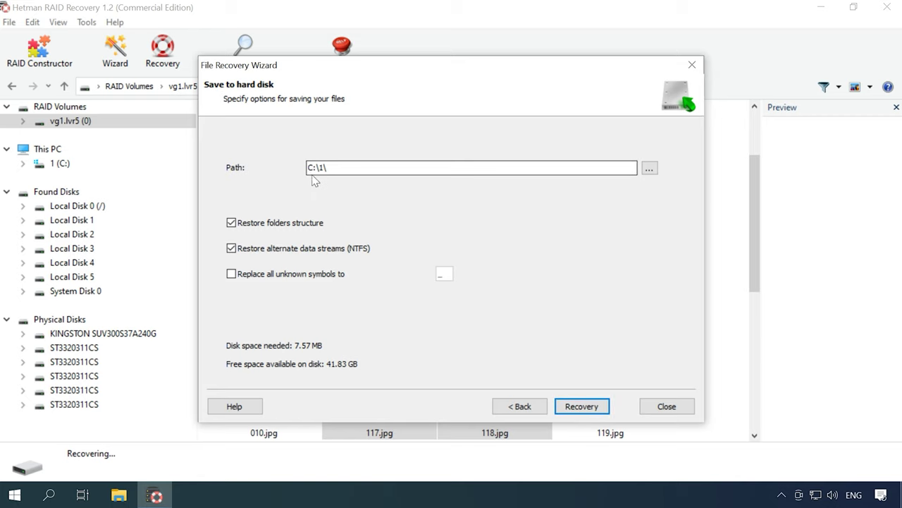
{"action": "left_click", "coordinate": [579, 411]}
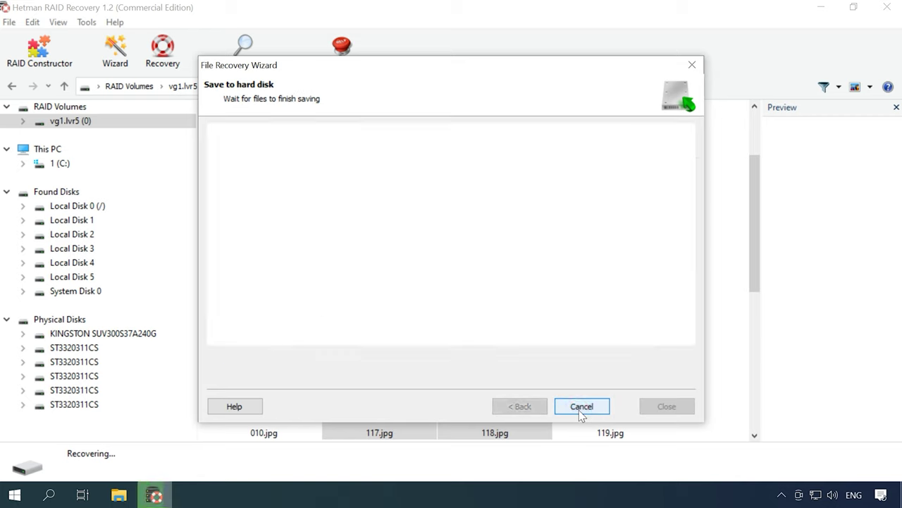
{"action": "left_click", "coordinate": [583, 407]}
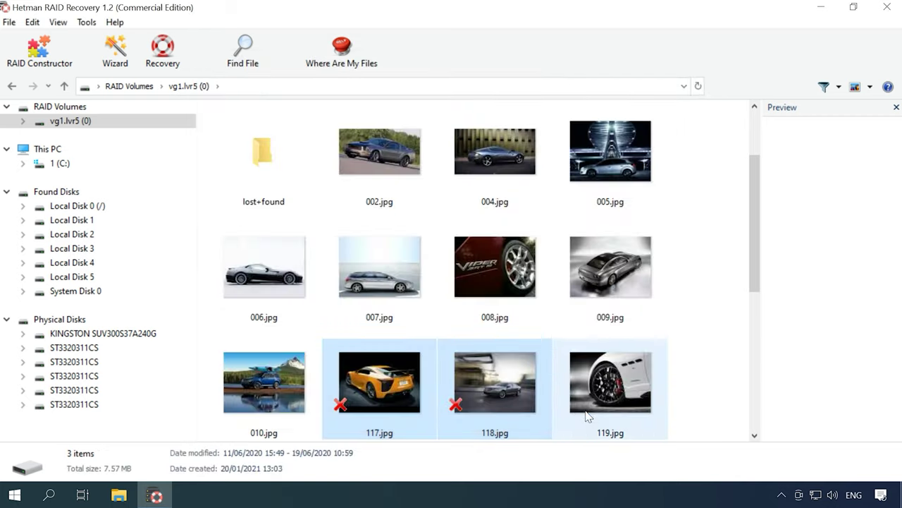
Step: Browse to C:\1 in File Explorer and check 117.jpg, 118.jpg and Bmx - 16293.mp4
{"action": "left_click", "coordinate": [133, 495]}
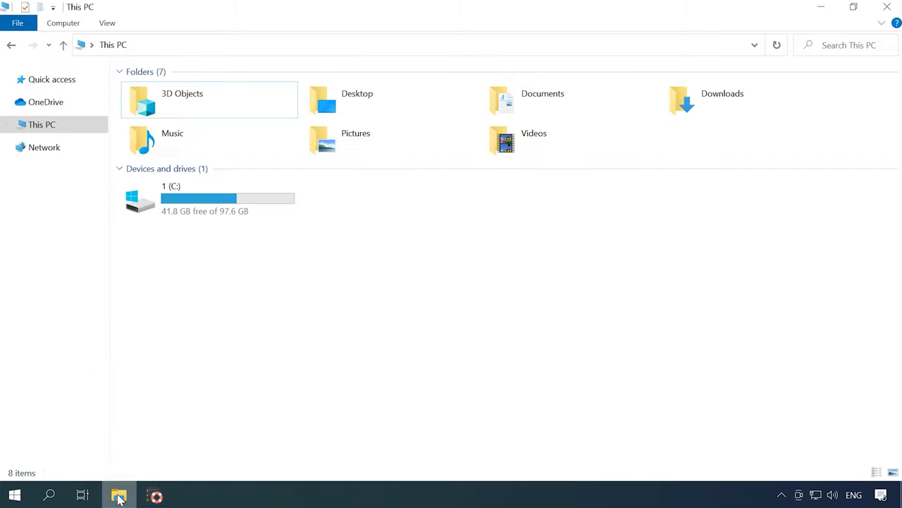
{"action": "double_click", "coordinate": [191, 196]}
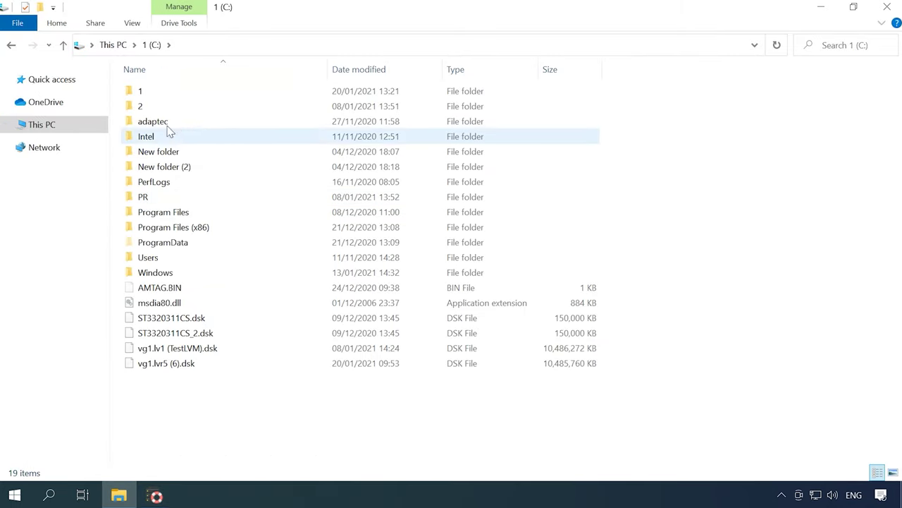
{"action": "double_click", "coordinate": [146, 90]}
{"action": "left_click", "coordinate": [167, 129]}
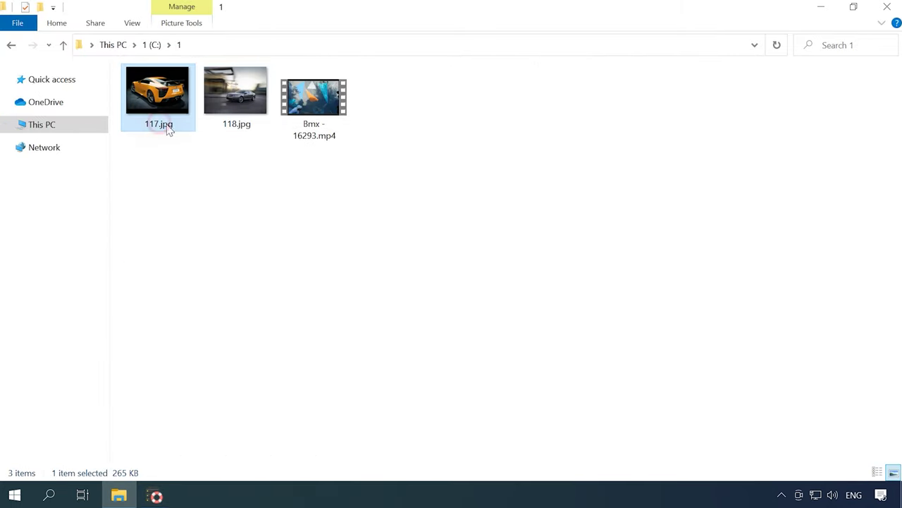
{"action": "left_click", "coordinate": [238, 121]}
{"action": "left_click", "coordinate": [326, 127]}
{"action": "left_click", "coordinate": [329, 169]}
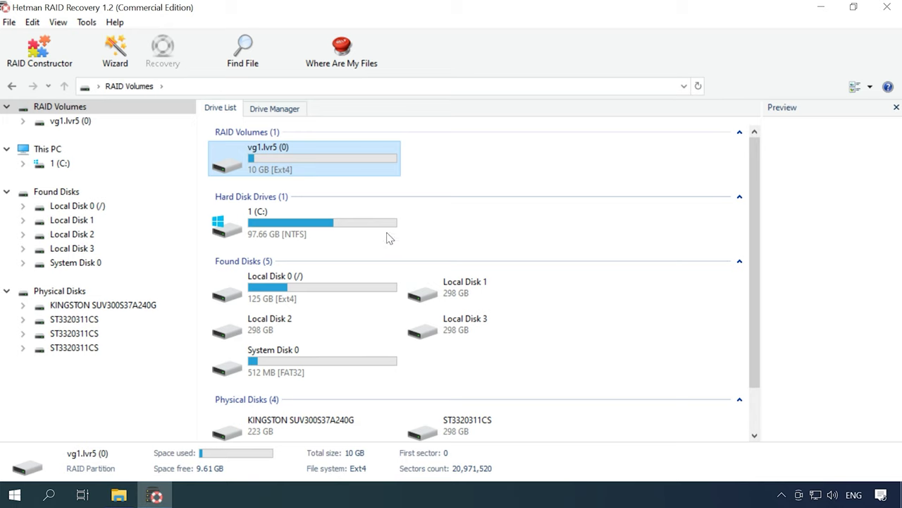
Step: Show vg1.lvr5's RAID properties, now Damaged with two empty member disks
{"action": "right_click", "coordinate": [334, 180]}
{"action": "left_click", "coordinate": [363, 295]}
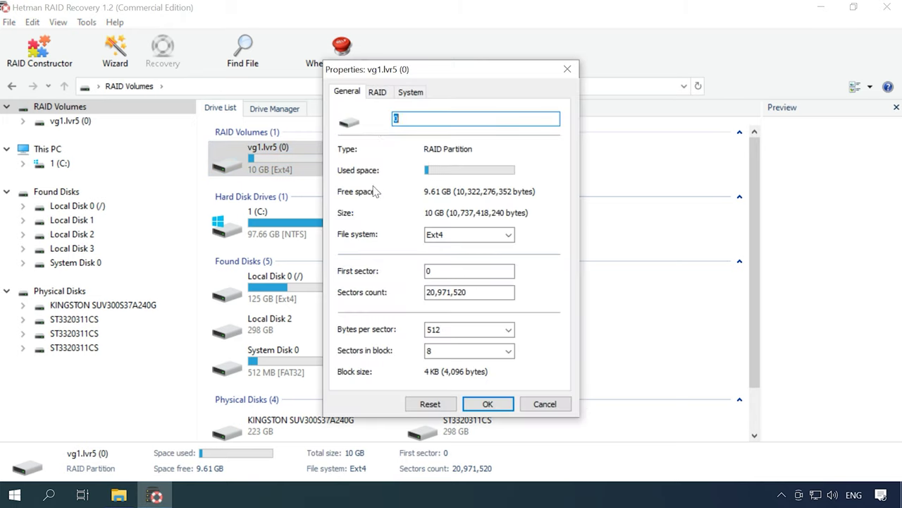
{"action": "left_click", "coordinate": [378, 93]}
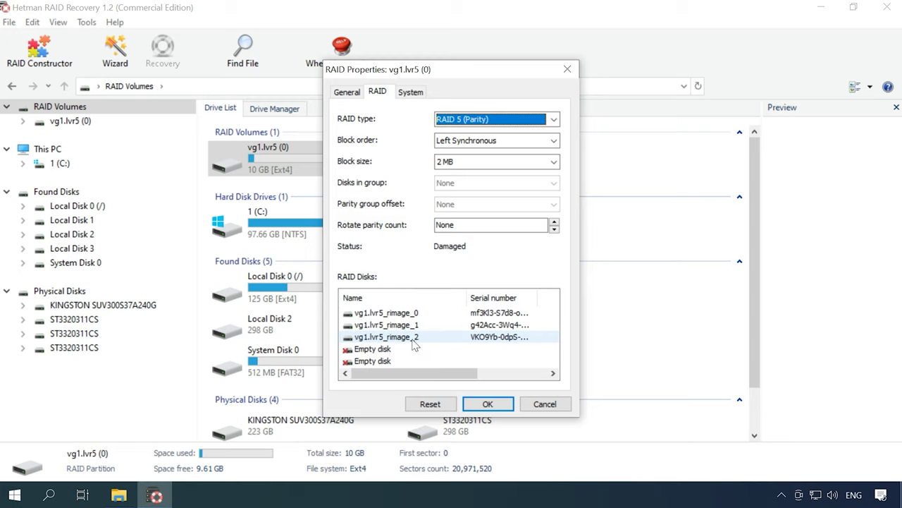
Step: Fast-scan the damaged vg1.lvr5, revealing its folders, car JPGs, MP4 videos and a docx file
{"action": "left_click", "coordinate": [474, 403]}
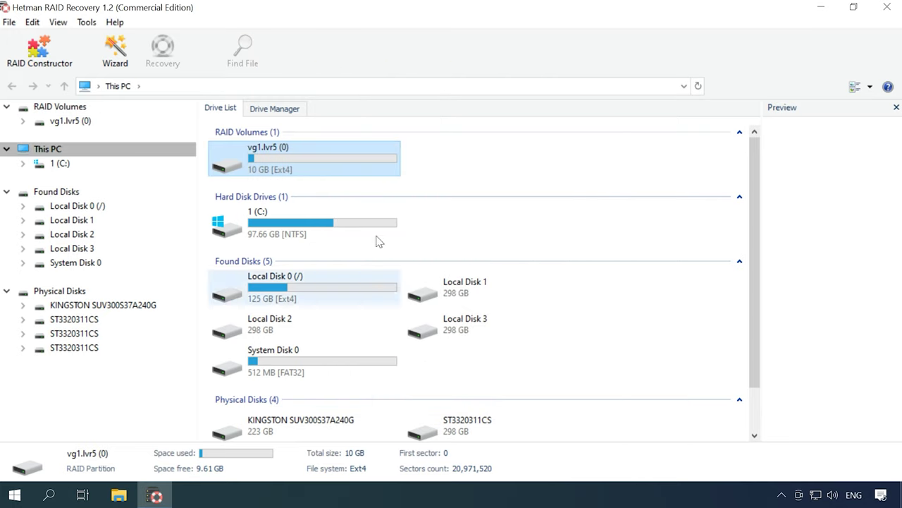
{"action": "right_click", "coordinate": [302, 150]}
{"action": "left_click", "coordinate": [335, 161]}
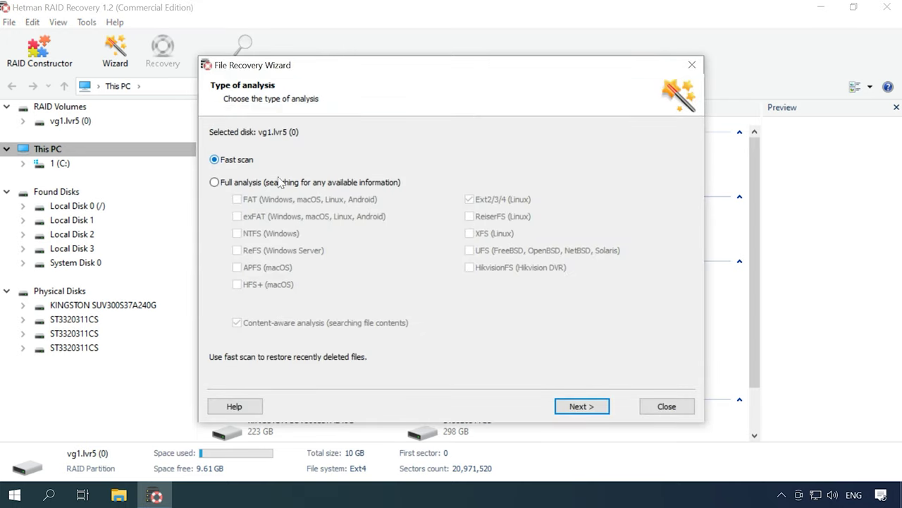
{"action": "left_click", "coordinate": [577, 408]}
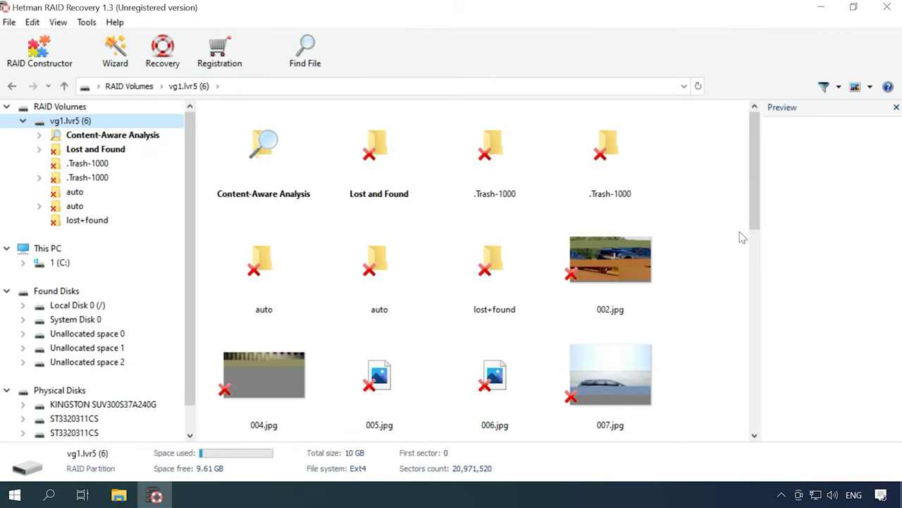
{"action": "mouse_move", "coordinate": [753, 218]}
{"action": "left_mouse_down"}
{"action": "mouse_move", "coordinate": [755, 431]}
{"action": "mouse_move", "coordinate": [764, 213]}
{"action": "left_mouse_up"}
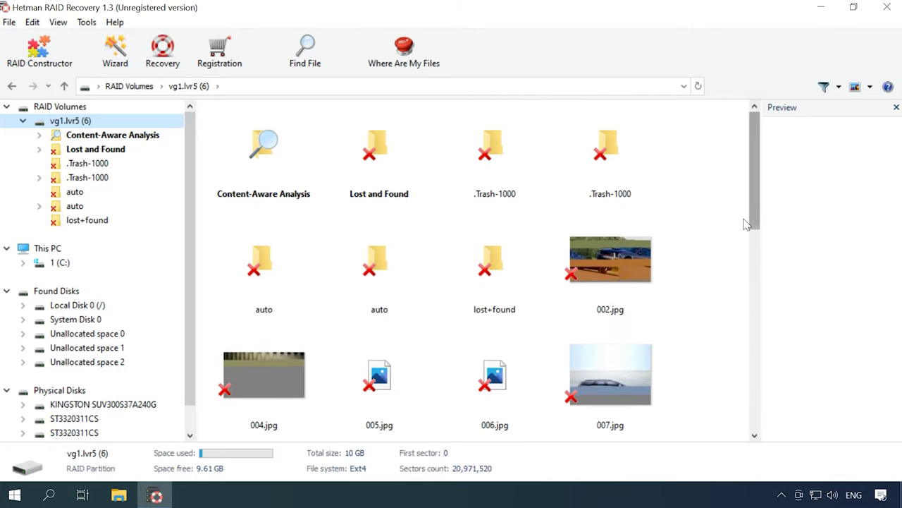
Step: Re-analyse vg1.lvr5 with a full analysis so car photos 002.jpg–009.jpg appear intact
{"action": "right_click", "coordinate": [76, 123]}
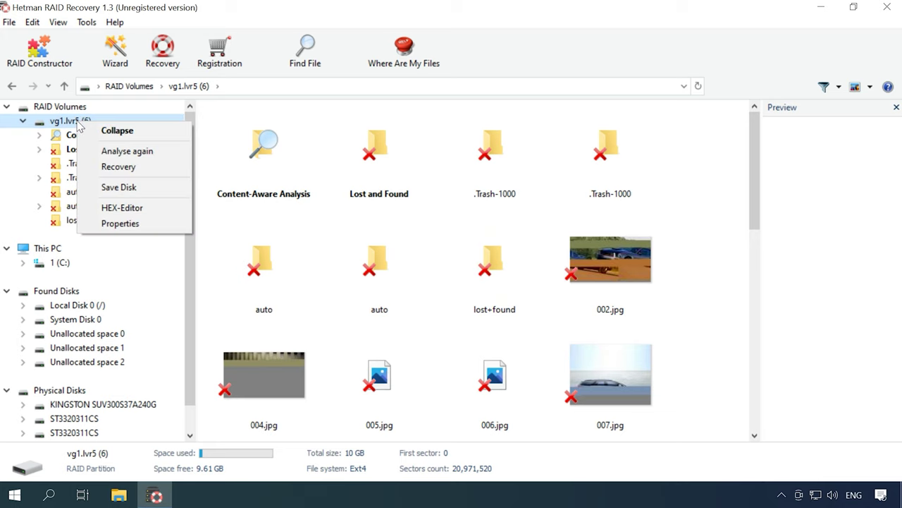
{"action": "left_click", "coordinate": [127, 151]}
{"action": "left_click", "coordinate": [215, 182]}
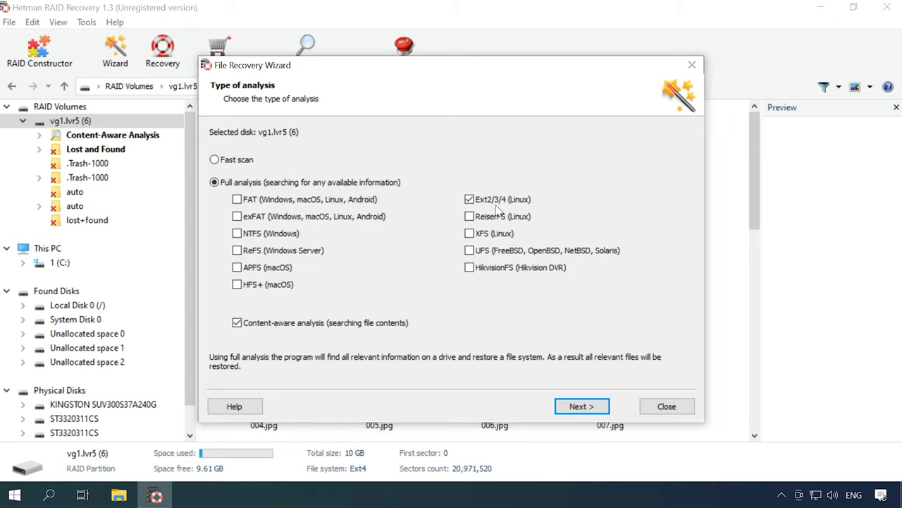
{"action": "left_click", "coordinate": [582, 407]}
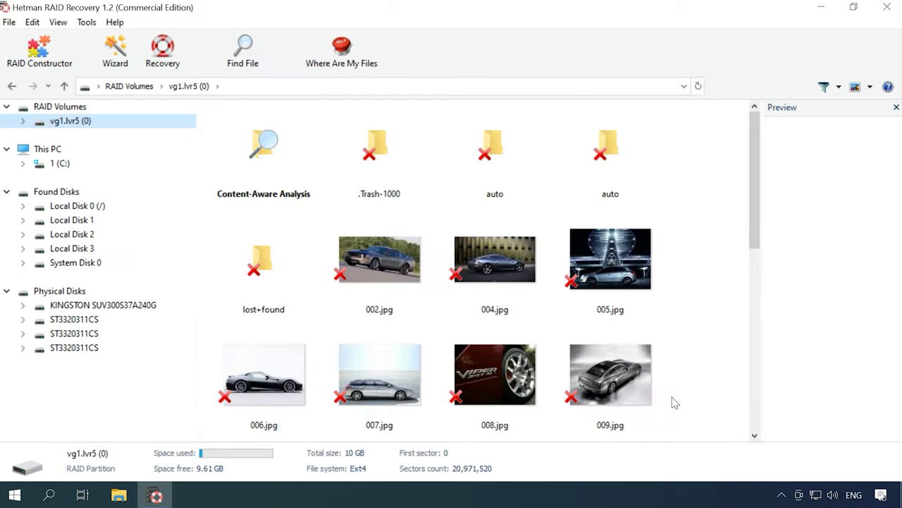
Step: Select the deleted car photos and recover them (16.43 MB) to C:\1\
{"action": "scroll", "coordinate": [624, 275], "scroll_direction": "down", "scroll_amount": 5}
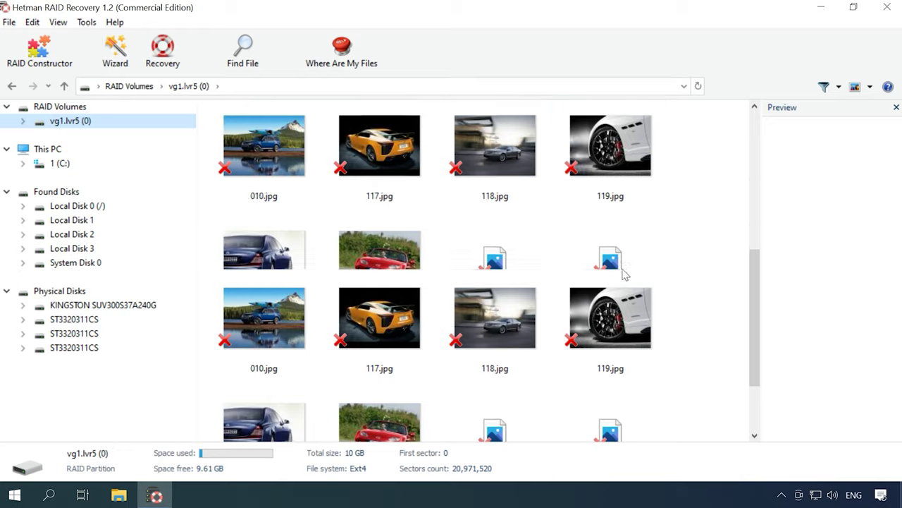
{"action": "scroll", "coordinate": [624, 275], "scroll_direction": "up", "scroll_amount": 5}
{"action": "left_click_drag", "start_coordinate": [702, 253], "coordinate": [165, 68]}
{"action": "left_click", "coordinate": [164, 67]}
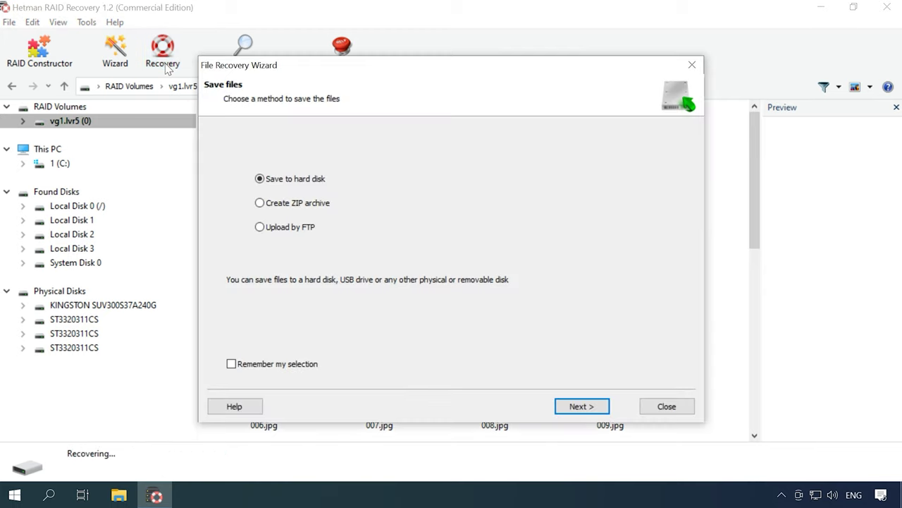
{"action": "left_click", "coordinate": [585, 409]}
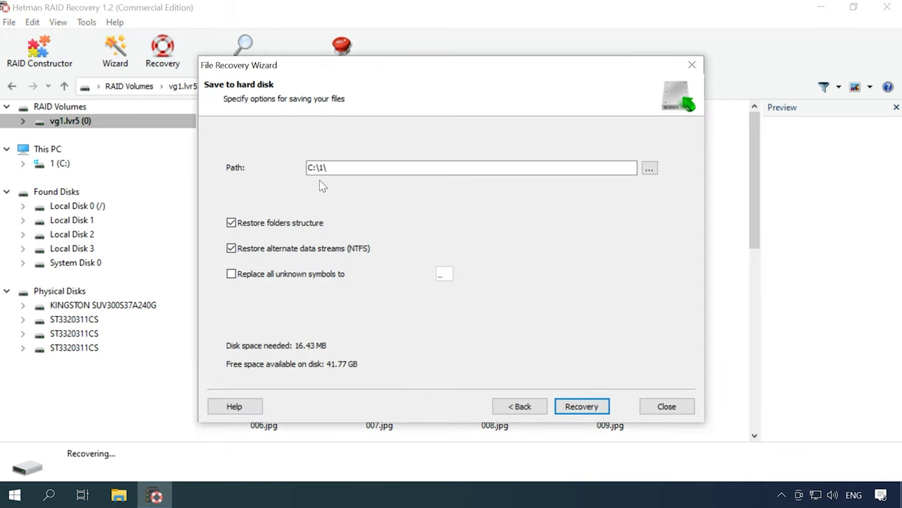
{"action": "left_click", "coordinate": [583, 411]}
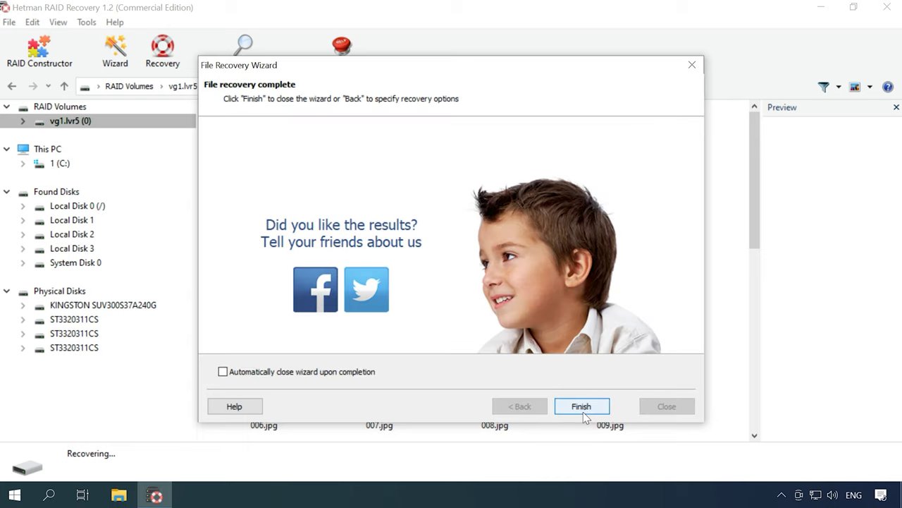
{"action": "left_click", "coordinate": [586, 410]}
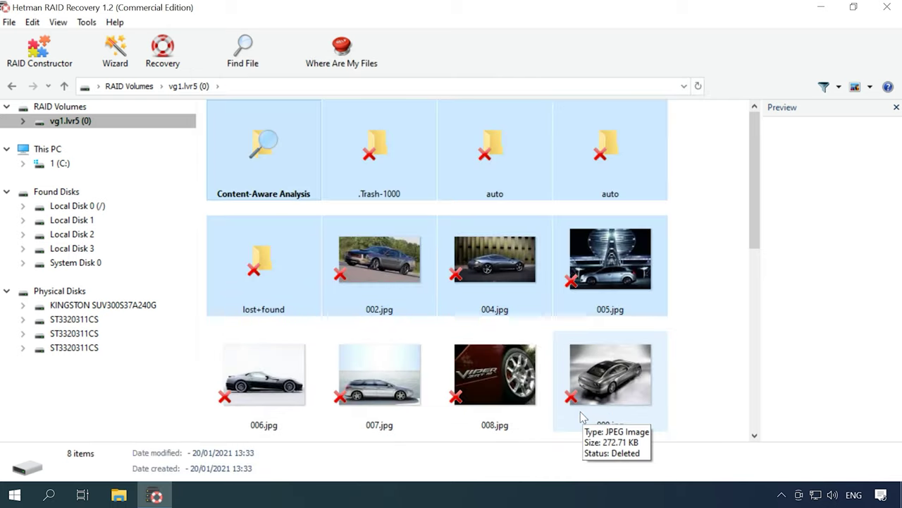
Step: Check in File Explorer that C:\1 holds the recovered 002–009.jpg photos, then return to Hetman RAID Recovery
{"action": "left_click", "coordinate": [118, 494]}
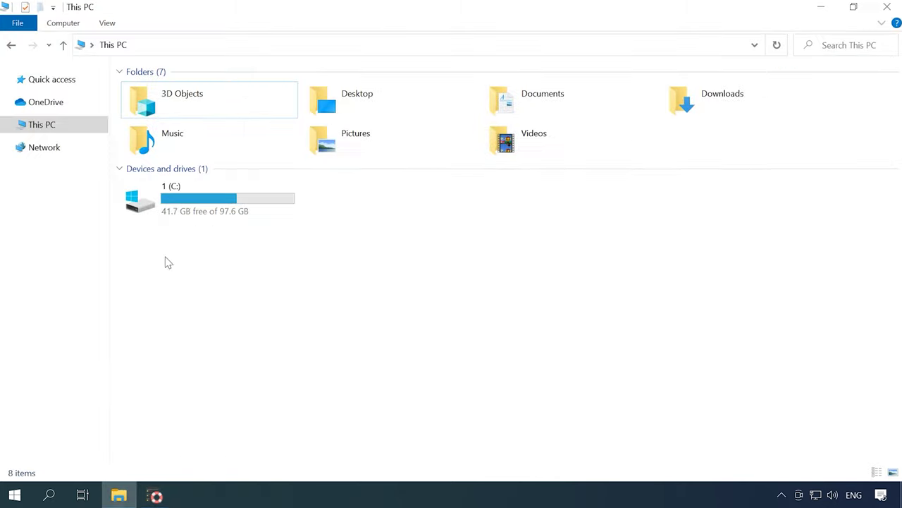
{"action": "double_click", "coordinate": [176, 206]}
{"action": "double_click", "coordinate": [151, 93]}
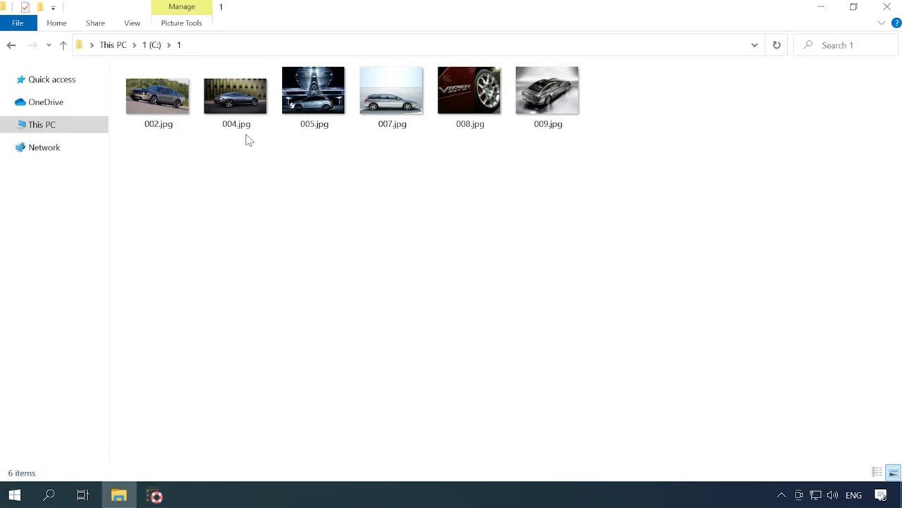
{"action": "left_click", "coordinate": [157, 494]}
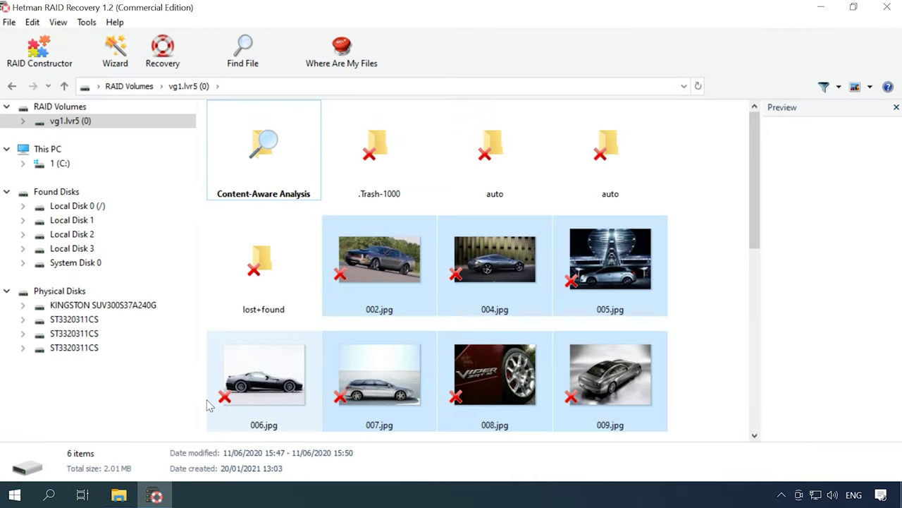
Step: Start RAID Constructor from the all-drives list in Manual mode
{"action": "left_click", "coordinate": [77, 150]}
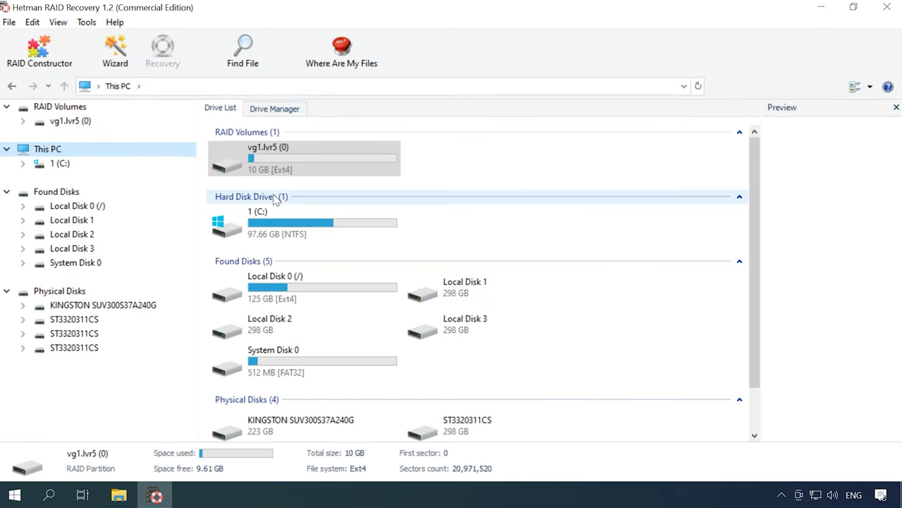
{"action": "left_click", "coordinate": [29, 62]}
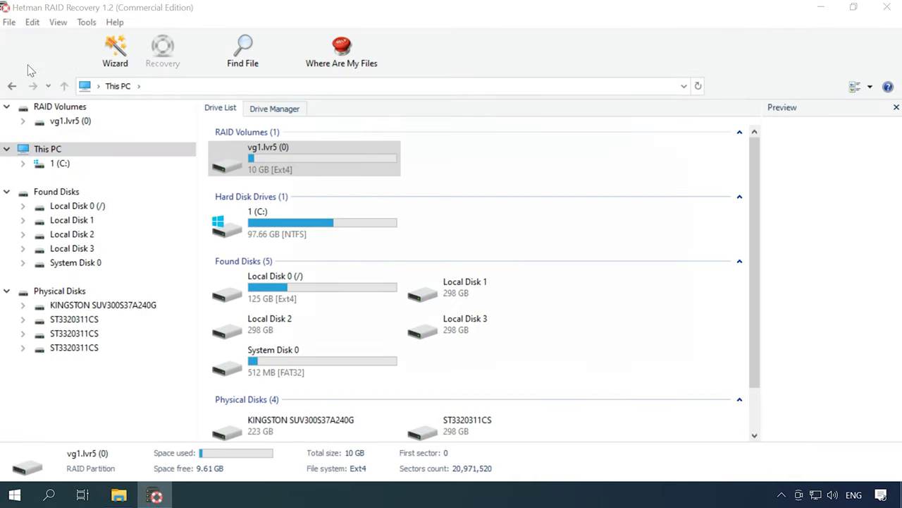
{"action": "left_click", "coordinate": [635, 472]}
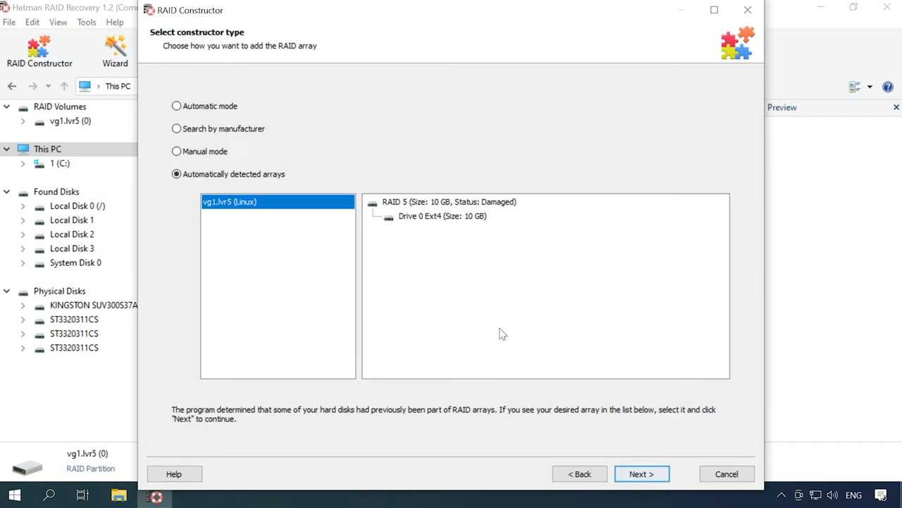
{"action": "left_click", "coordinate": [179, 152]}
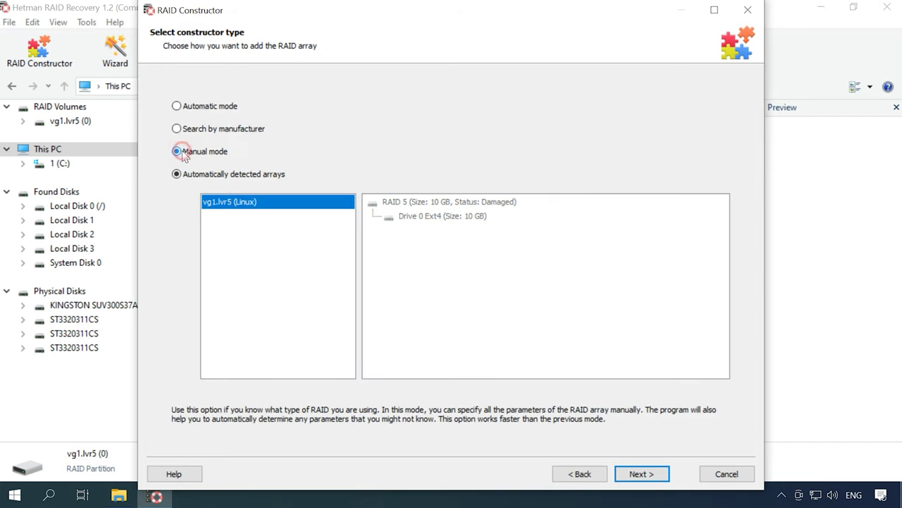
{"action": "left_click", "coordinate": [643, 473]}
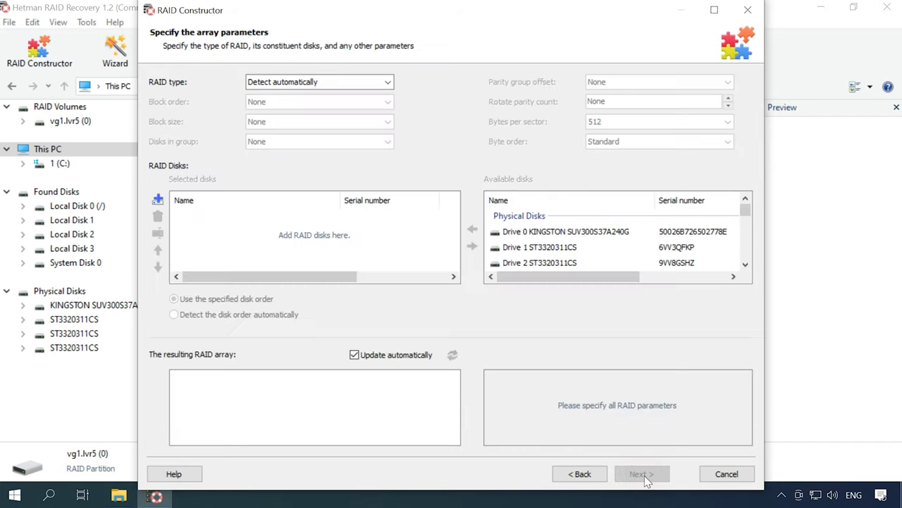
Step: Set RAID 5 (Parity), Left Synchronous block order, 2 MB block size and 512 bytes per sector
{"action": "left_click", "coordinate": [388, 82]}
{"action": "left_click", "coordinate": [290, 141]}
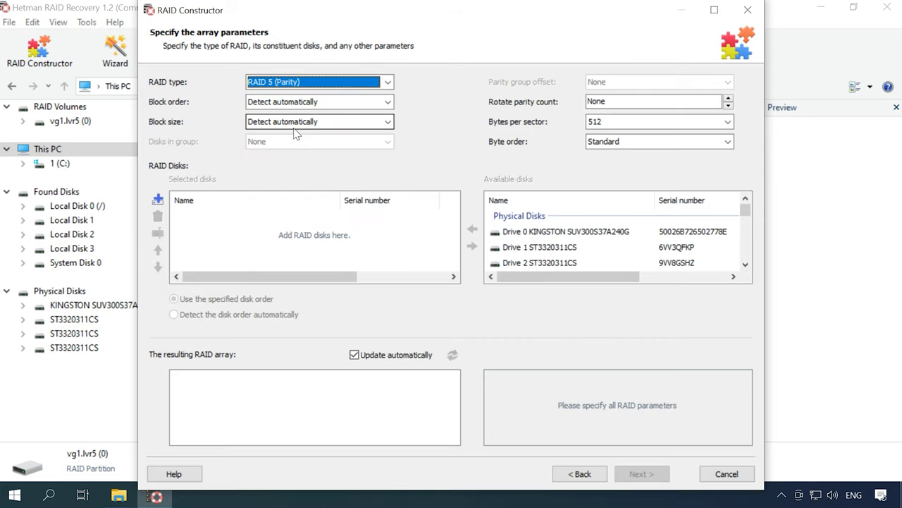
{"action": "left_click", "coordinate": [312, 103]}
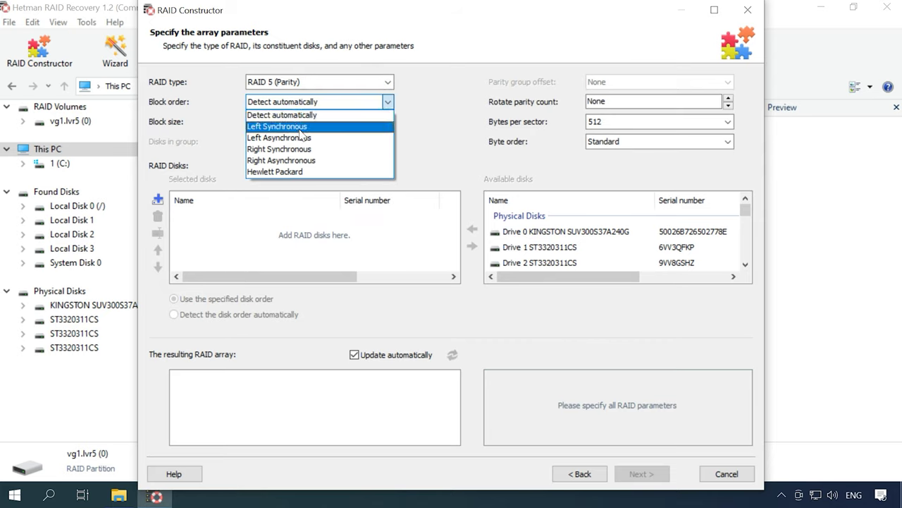
{"action": "left_click", "coordinate": [302, 127]}
{"action": "left_click", "coordinate": [303, 124]}
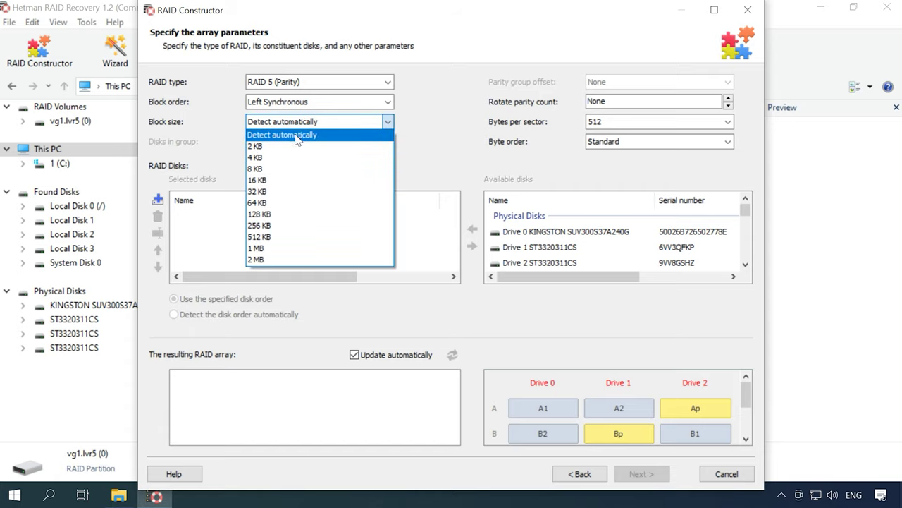
{"action": "left_click", "coordinate": [261, 259]}
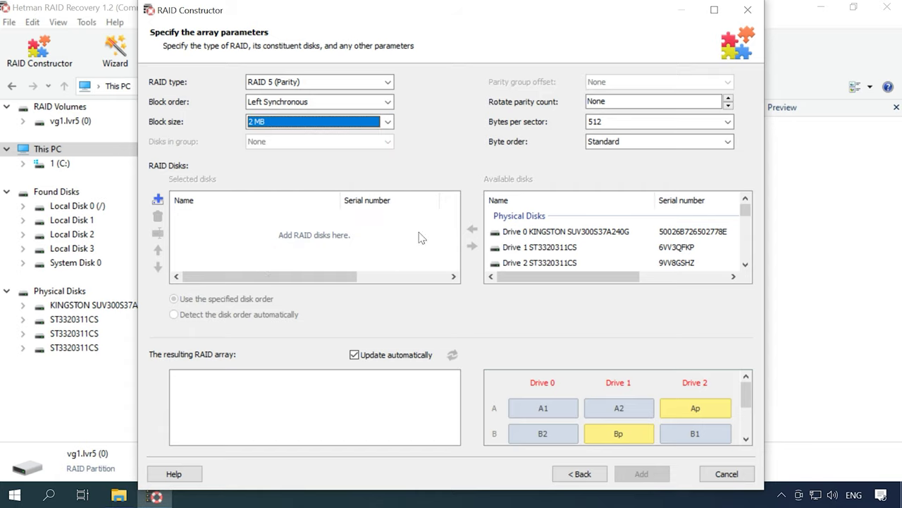
{"action": "left_click", "coordinate": [638, 122]}
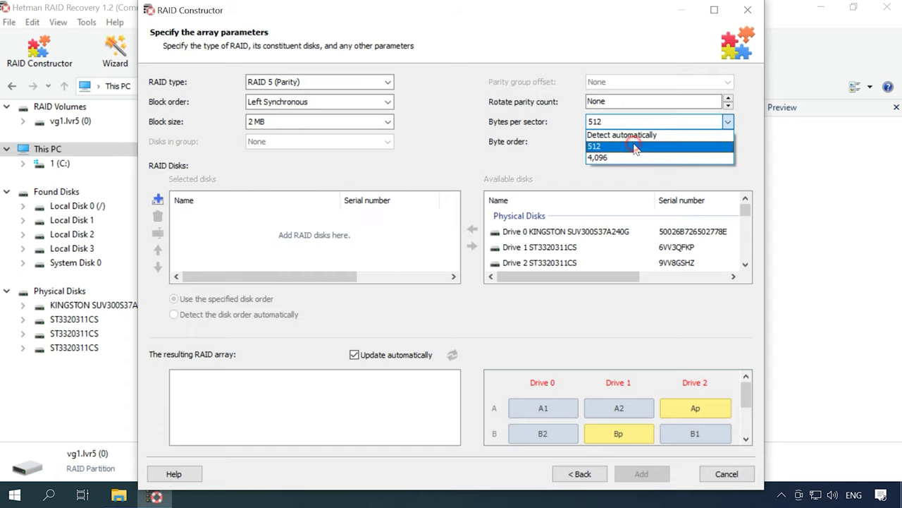
{"action": "left_click", "coordinate": [637, 146]}
Step: Add vg1.lvr5_rimage_0, rimage_1, rimage_2 and two empty disks, giving a 10 GB array
{"action": "left_click_drag", "start_coordinate": [747, 211], "coordinate": [746, 239]}
{"action": "left_click", "coordinate": [543, 216]}
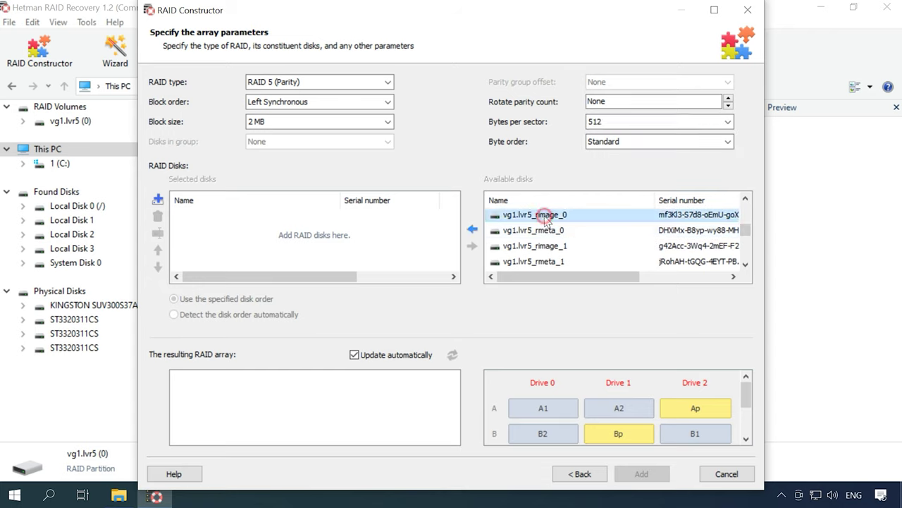
{"action": "left_click", "coordinate": [472, 233]}
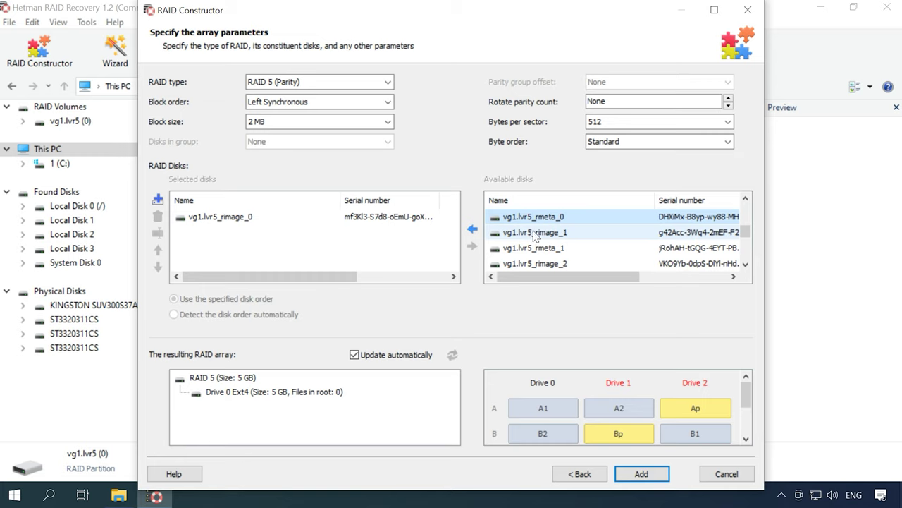
{"action": "left_click", "coordinate": [511, 233]}
{"action": "left_click", "coordinate": [475, 232]}
{"action": "left_click", "coordinate": [536, 247]}
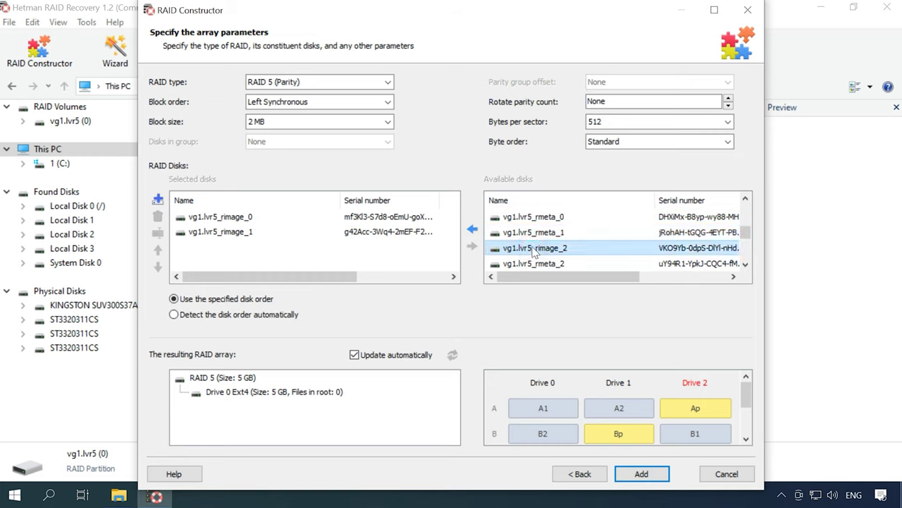
{"action": "left_click", "coordinate": [474, 230]}
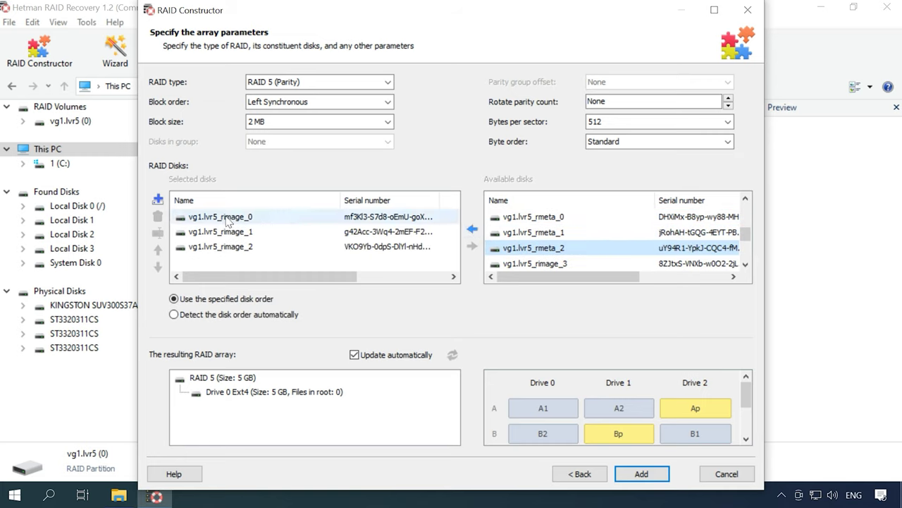
{"action": "left_click", "coordinate": [156, 198]}
{"action": "left_click", "coordinate": [156, 199]}
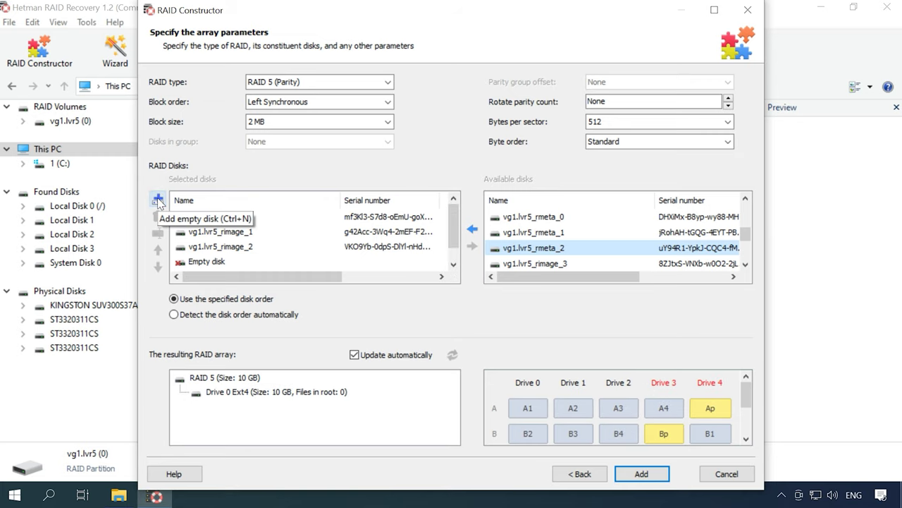
{"action": "left_click", "coordinate": [217, 379]}
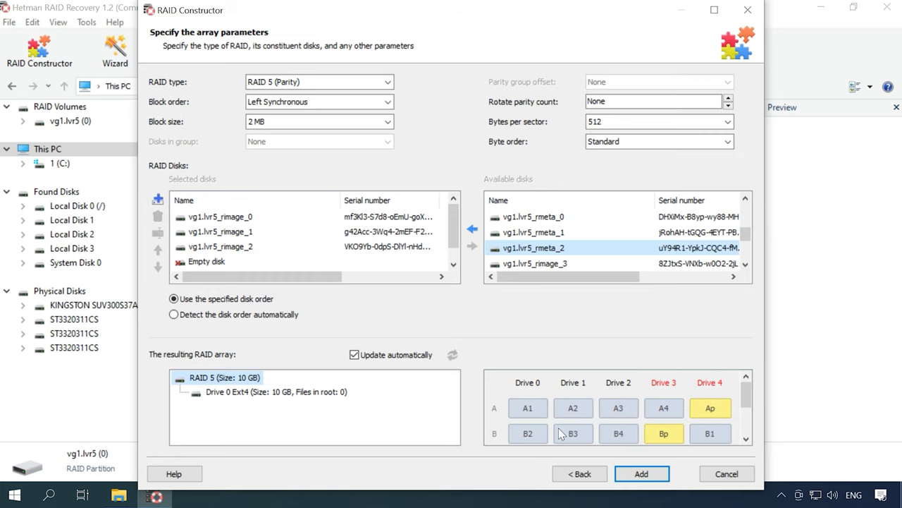
Step: Add RAID Array 0 and fast-scan its Drive 0 volume to list folders and deleted JPGs
{"action": "left_click", "coordinate": [641, 473]}
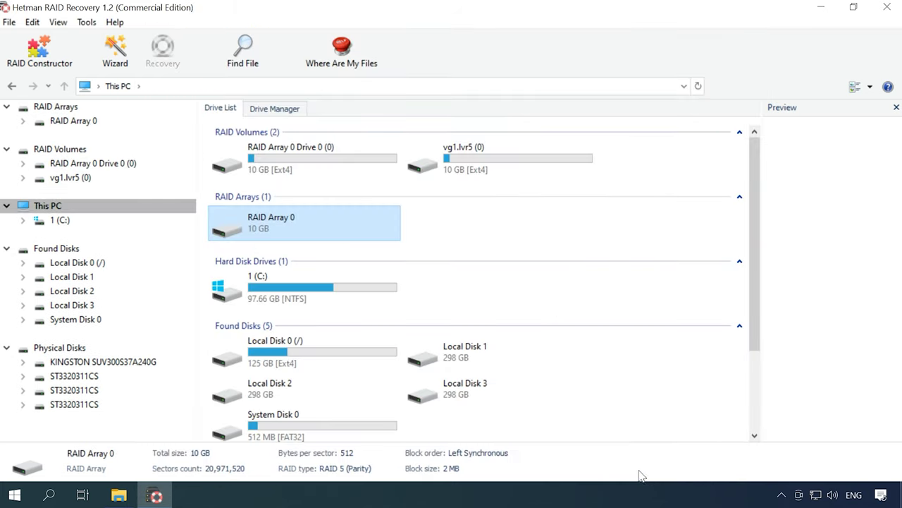
{"action": "left_click", "coordinate": [298, 171]}
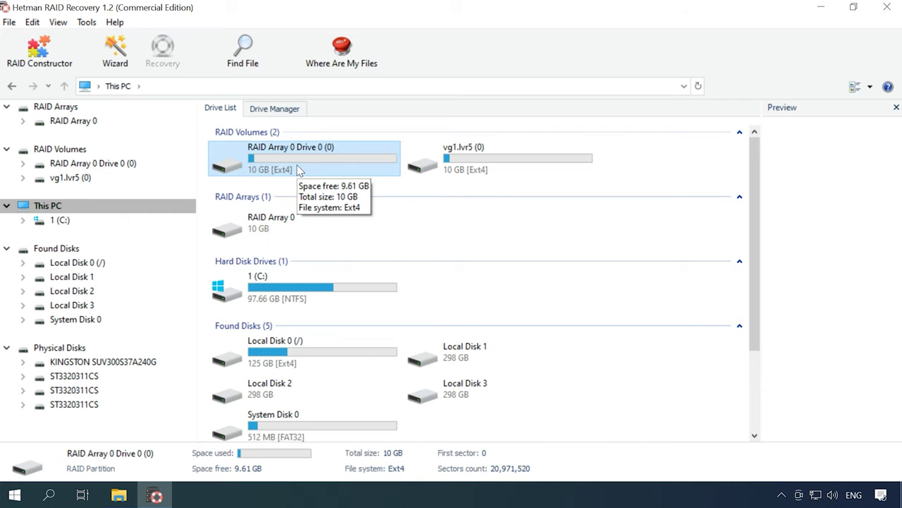
{"action": "right_click", "coordinate": [299, 170]}
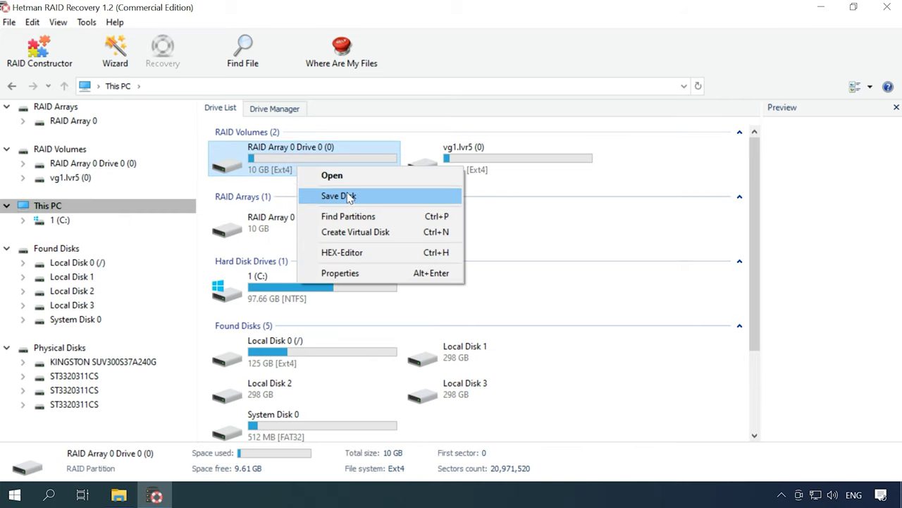
{"action": "left_click", "coordinate": [330, 176]}
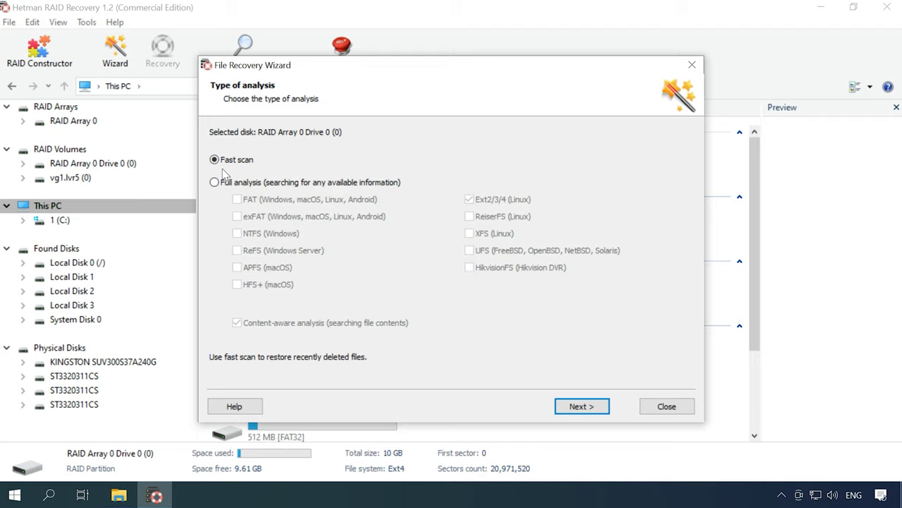
{"action": "left_click", "coordinate": [580, 408]}
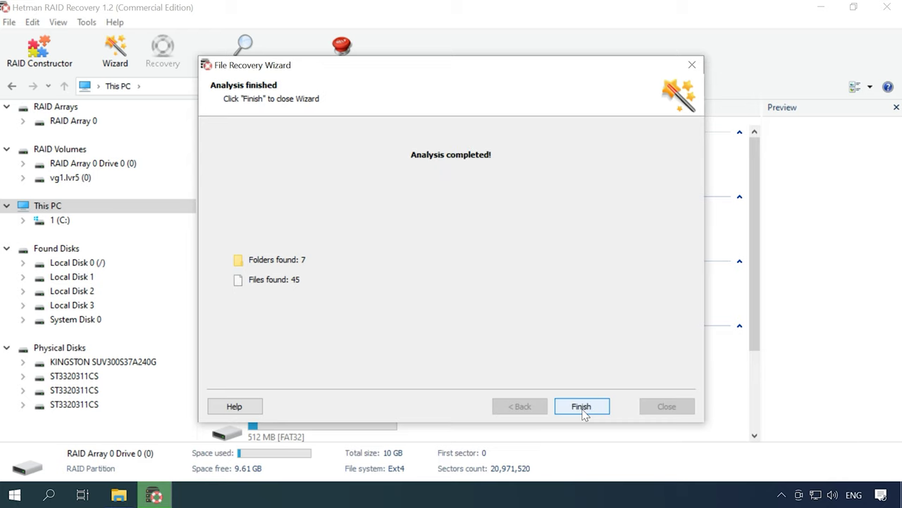
{"action": "left_click", "coordinate": [581, 407]}
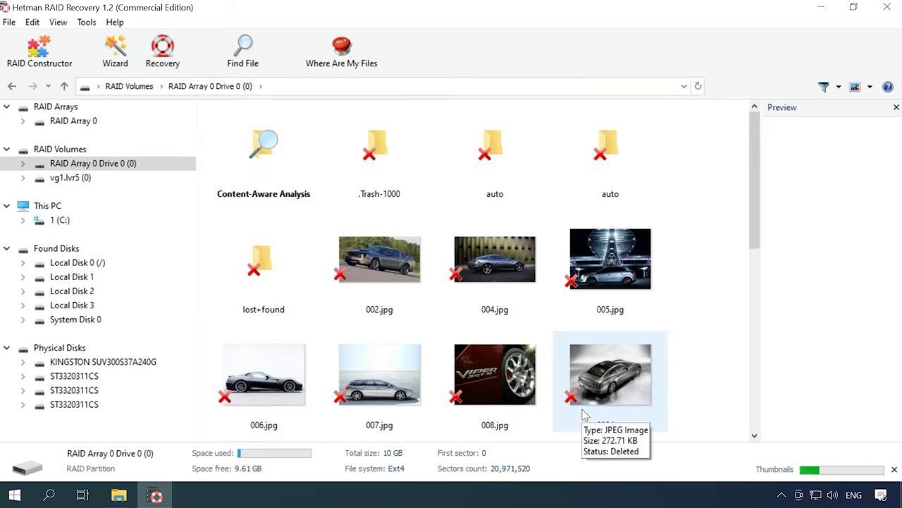